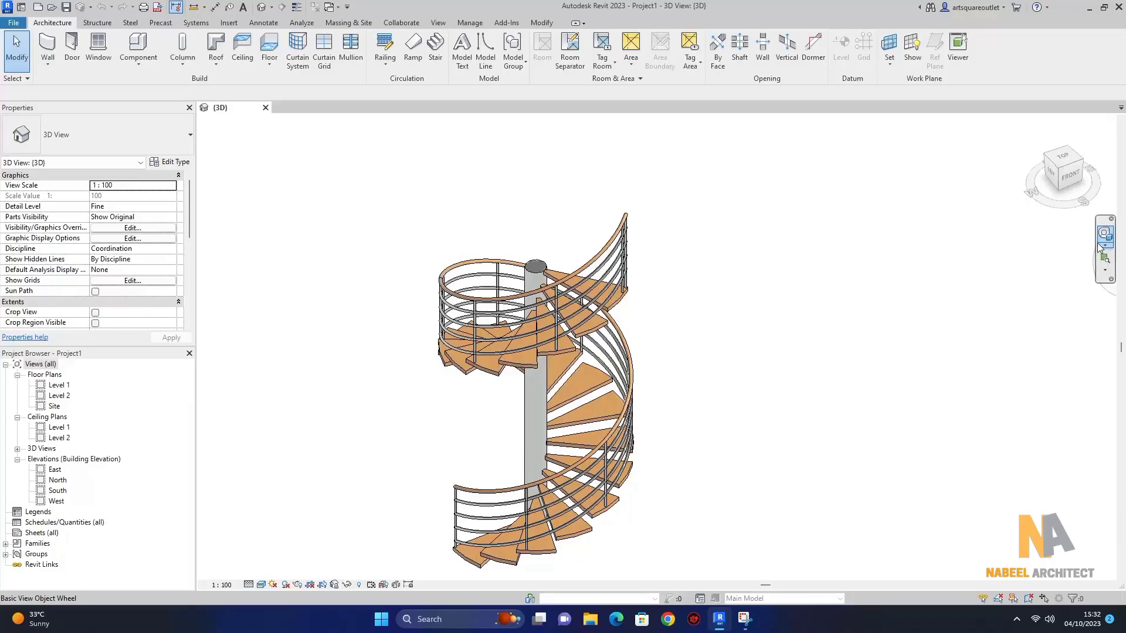
# - Orbit and zoom the 3D view to inspect the existing spiral stair from several angles
pyautogui.click(1100, 246)
pyautogui.moveTo(607, 328); pyautogui.dragTo(531, 287)
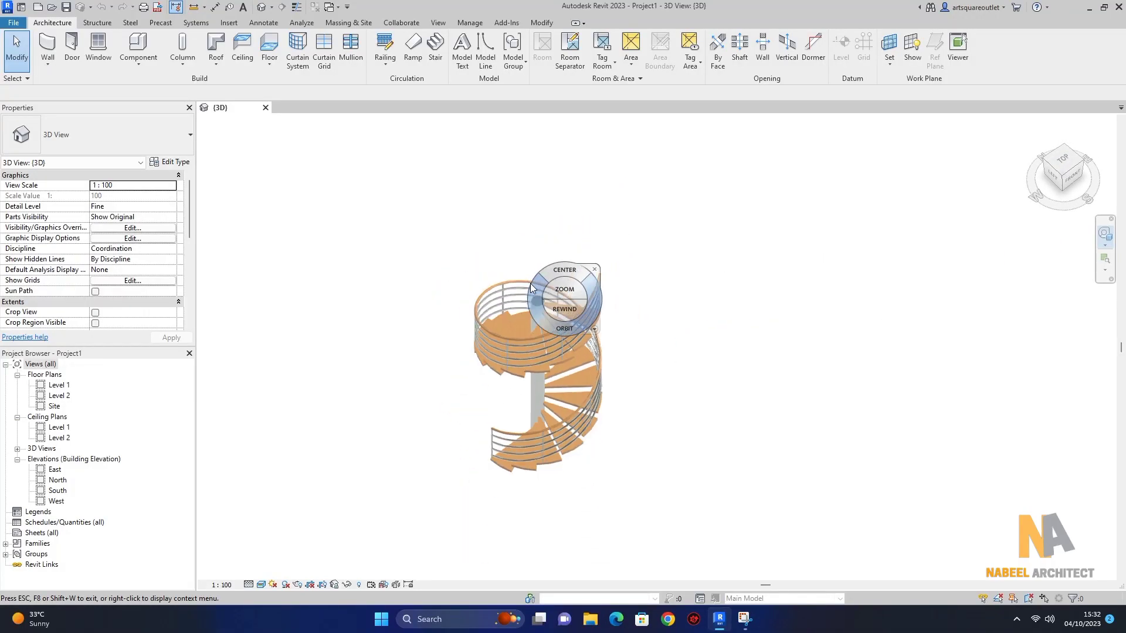
pyautogui.moveTo(565, 325); pyautogui.dragTo(455, 235)
pyautogui.moveTo(691, 460); pyautogui.dragTo(674, 411)
pyautogui.scroll(5, 642, 422)
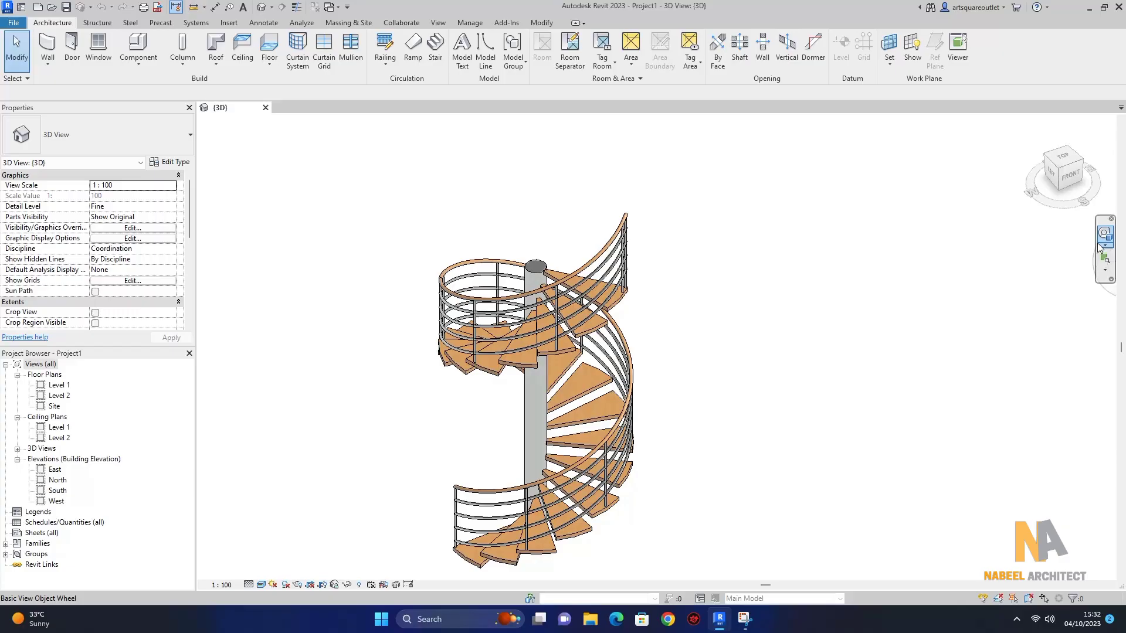
pyautogui.click(1104, 235)
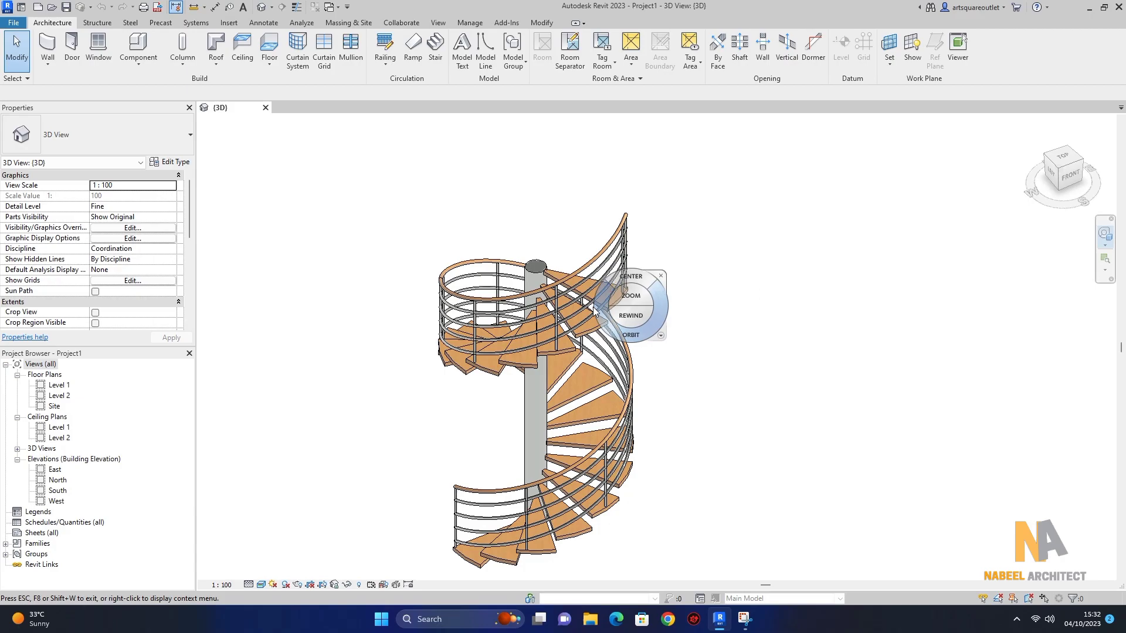
pyautogui.moveTo(607, 332)
pyautogui.mouseDown()
pyautogui.moveTo(597, 290)
pyautogui.moveTo(614, 379)
pyautogui.moveTo(642, 376)
pyautogui.moveTo(587, 315)
pyautogui.moveTo(530, 284)
pyautogui.moveTo(575, 329)
pyautogui.moveTo(504, 302)
pyautogui.moveTo(504, 271)
pyautogui.moveTo(587, 258)
pyautogui.moveTo(706, 293)
pyautogui.moveTo(730, 394)
pyautogui.moveTo(459, 251)
pyautogui.moveTo(662, 467)
pyautogui.moveTo(692, 460)
pyautogui.moveTo(459, 464)
pyautogui.moveTo(836, 470)
pyautogui.moveTo(877, 427)
pyautogui.moveTo(838, 340)
pyautogui.moveTo(712, 367)
pyautogui.moveTo(644, 422)
pyautogui.mouseUp()
pyautogui.scroll(4, 644, 422)
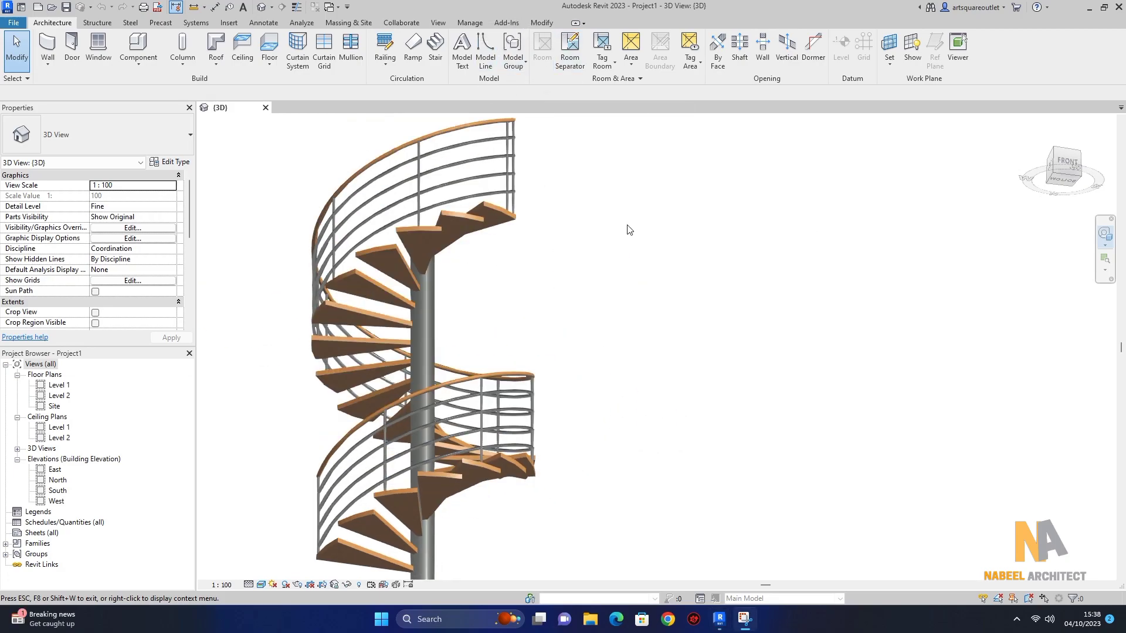
pyautogui.scroll(-2, 628, 319)
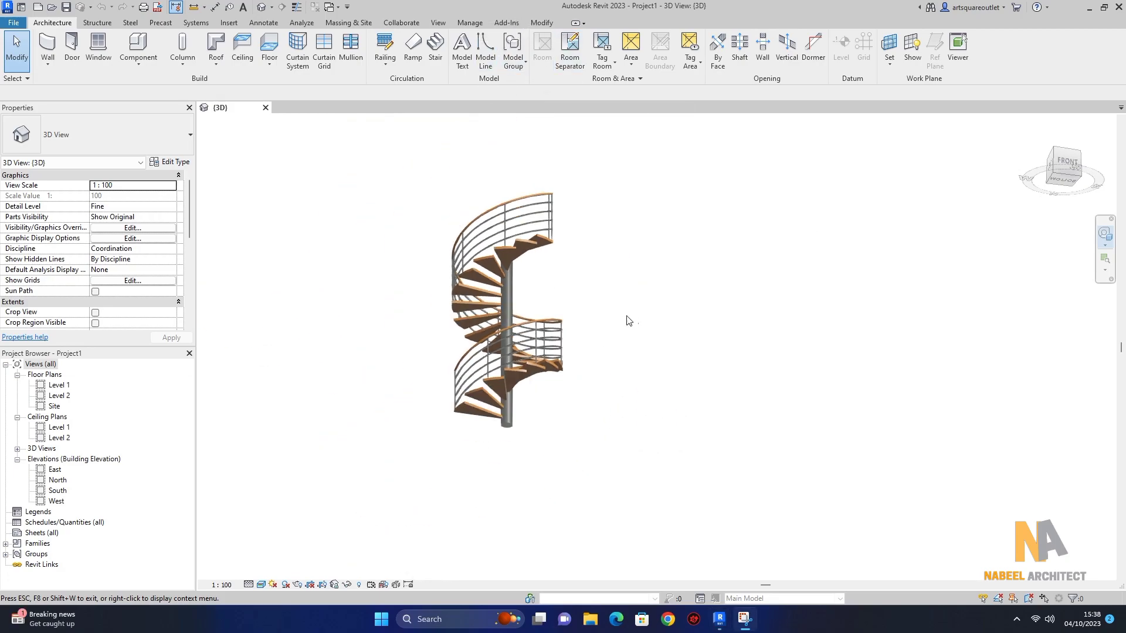
pyautogui.scroll(1, 546, 317)
pyautogui.scroll(-2, 463, 329)
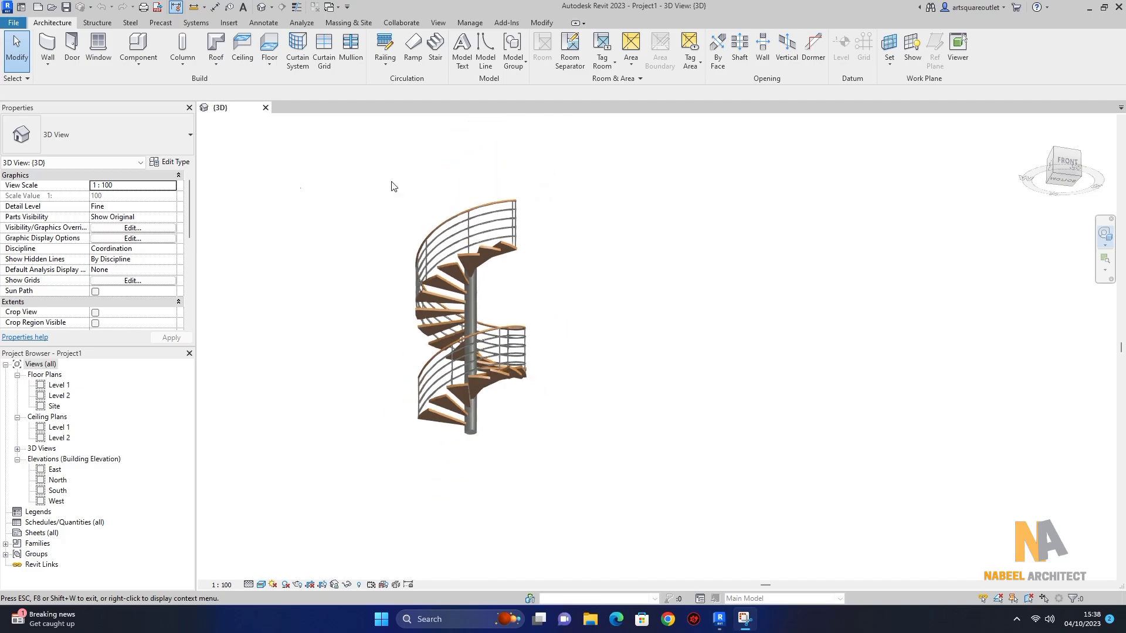
# - Open the Level 1 plan and start a new Cast-In-Place Monolithic Stair
pyautogui.doubleClick(61, 385)
pyautogui.scroll(5, 674, 337)
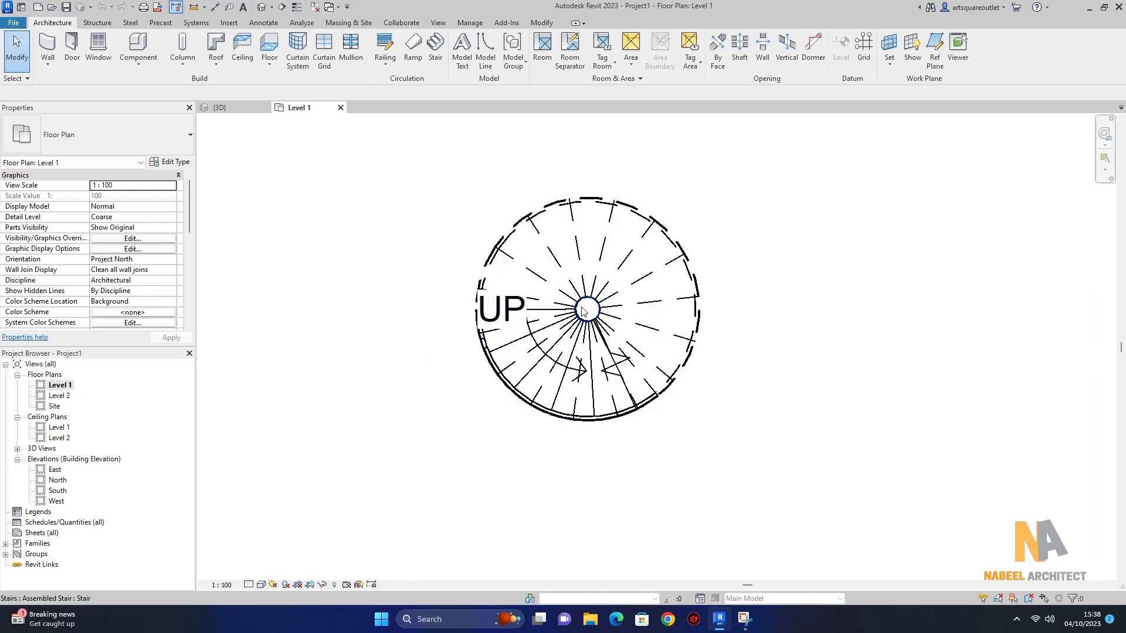
pyautogui.scroll(-4, 470, 299)
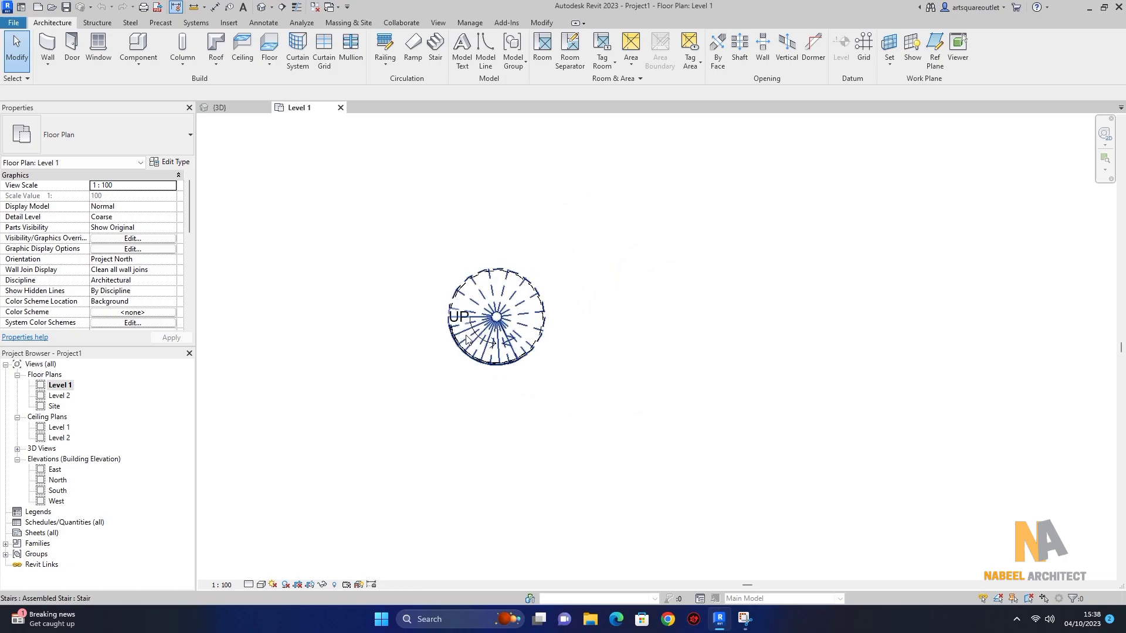
pyautogui.click(438, 52)
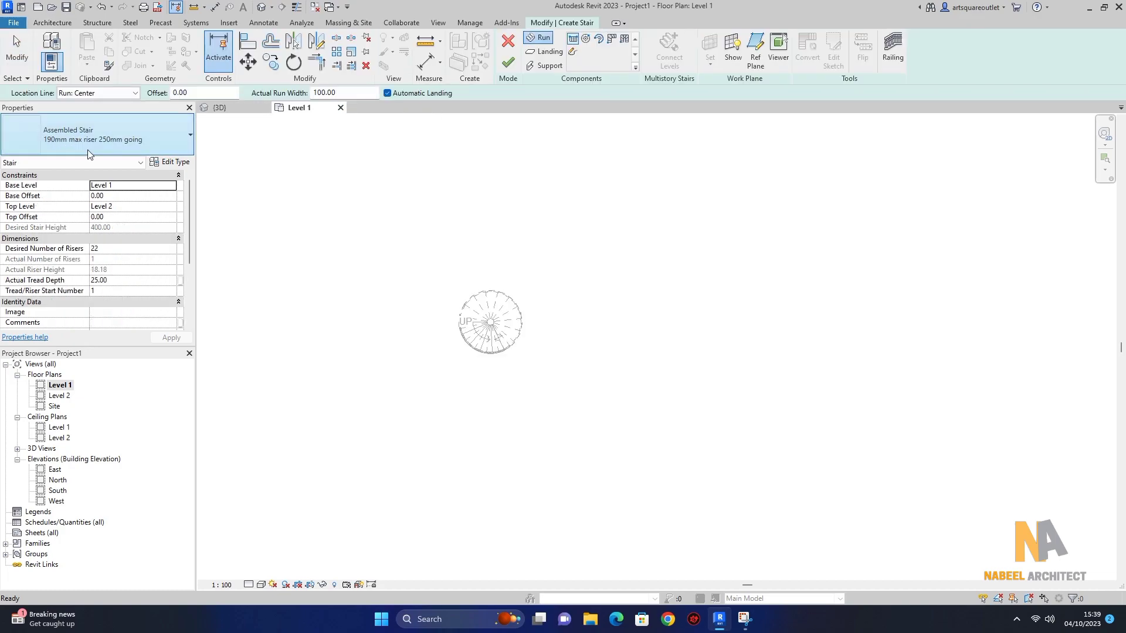
pyautogui.click(88, 151)
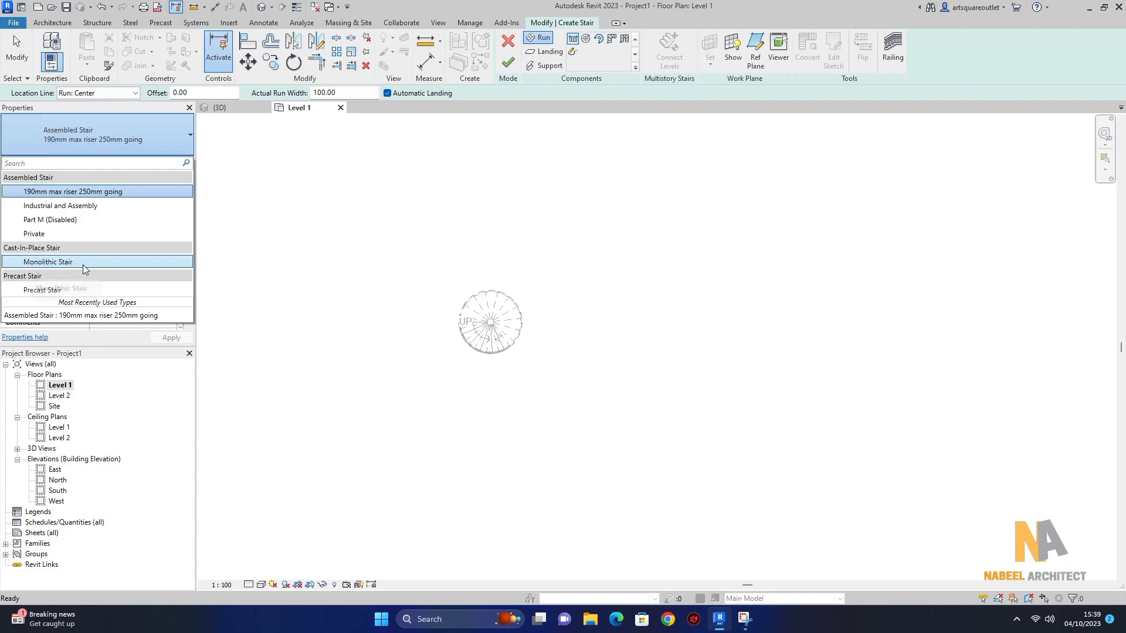
pyautogui.click(41, 261)
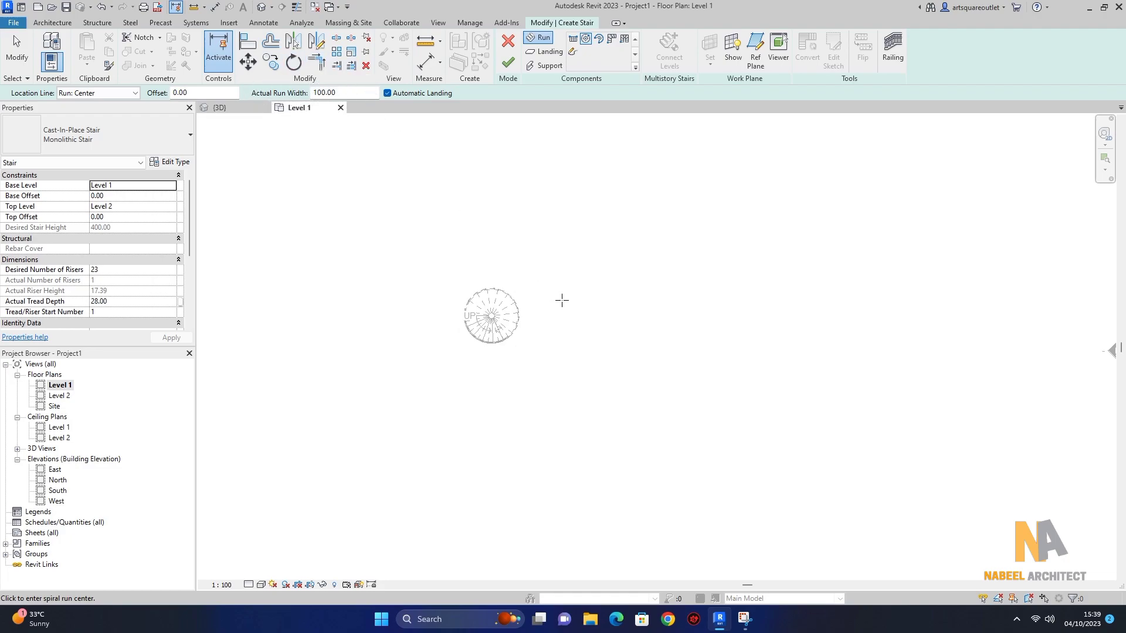
# - Place a 23-riser full-step spiral run right of the existing stair by centre and radius, then finish the stair
pyautogui.scroll(3, 608, 314)
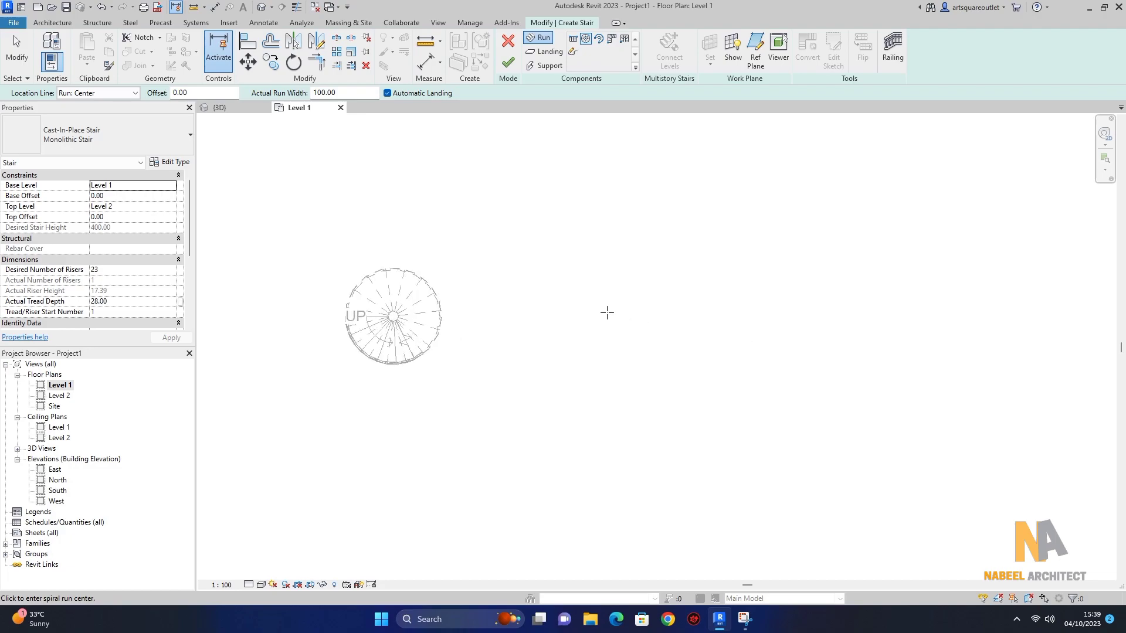
pyautogui.click(608, 318)
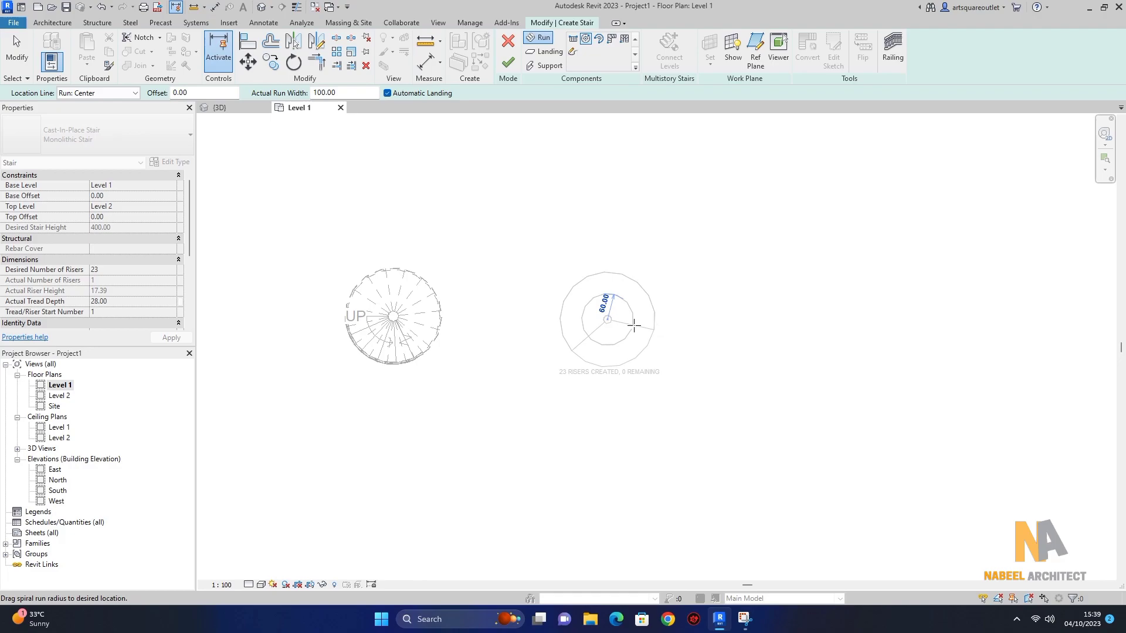
pyautogui.scroll(5, 633, 325)
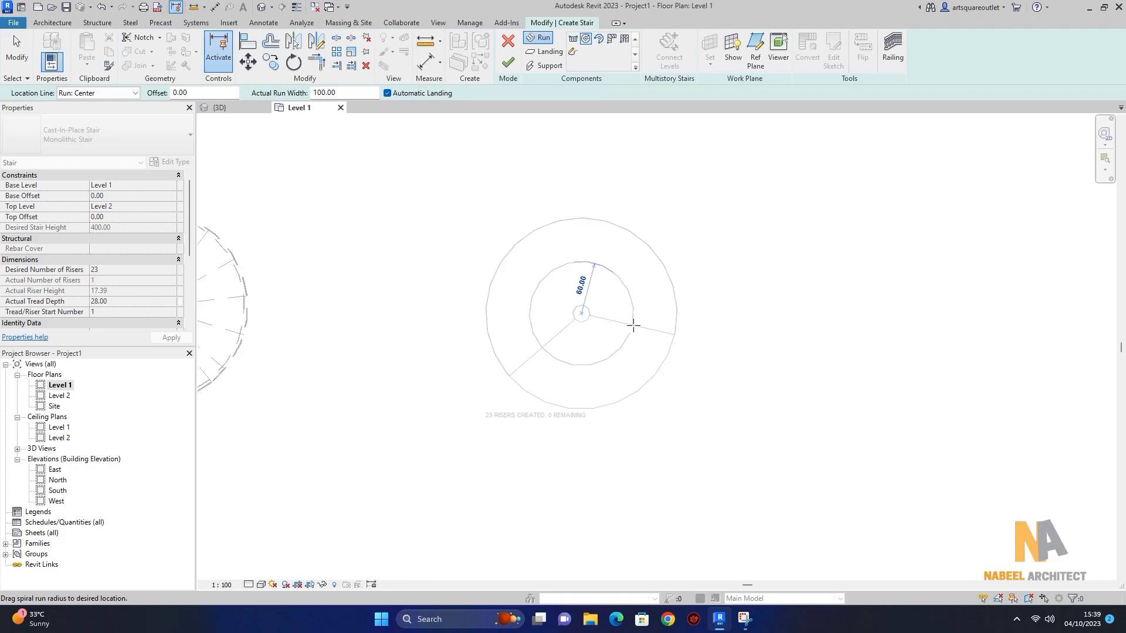
pyautogui.scroll(-3, 634, 326)
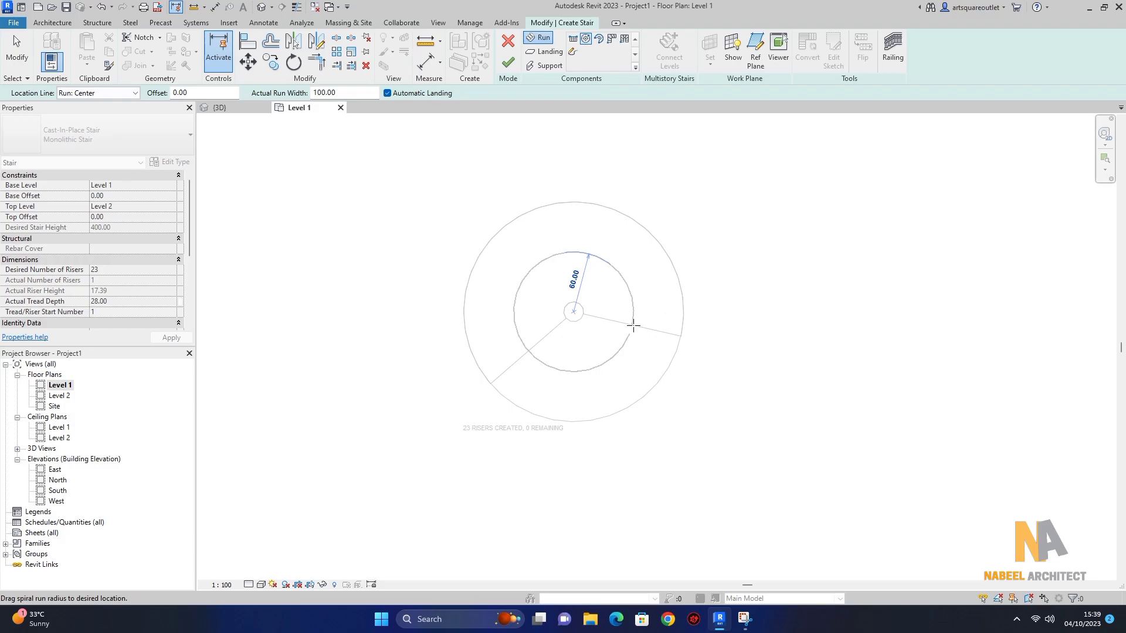
pyautogui.click(633, 325)
pyautogui.press('Escape')
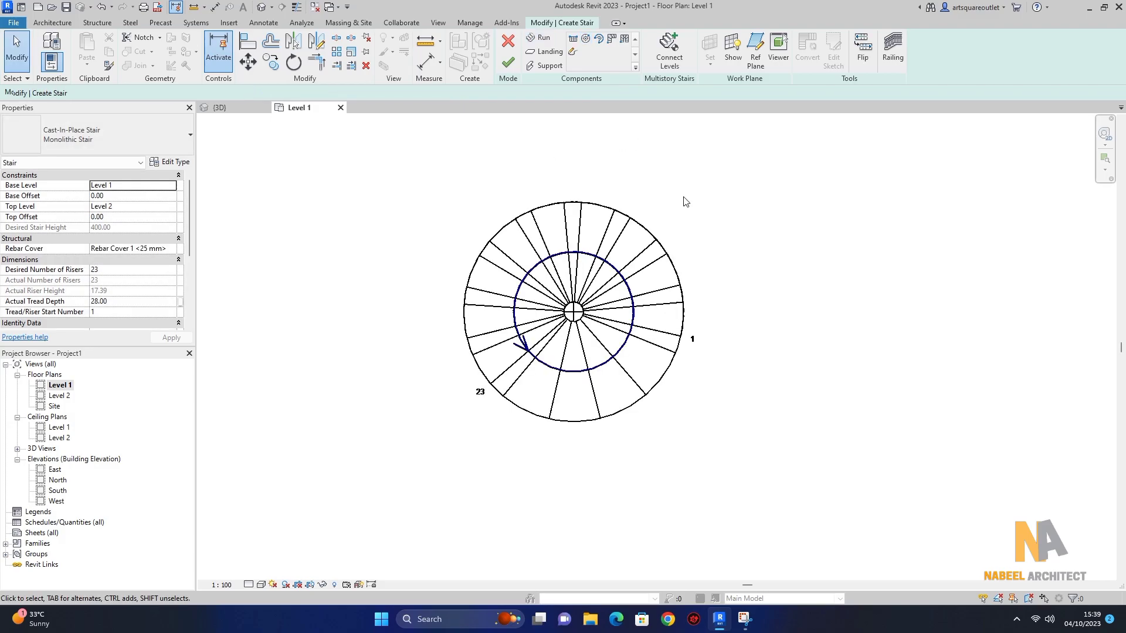
pyautogui.scroll(-3, 435, 207)
pyautogui.moveTo(583, 349); pyautogui.dragTo(628, 352, button='middle')
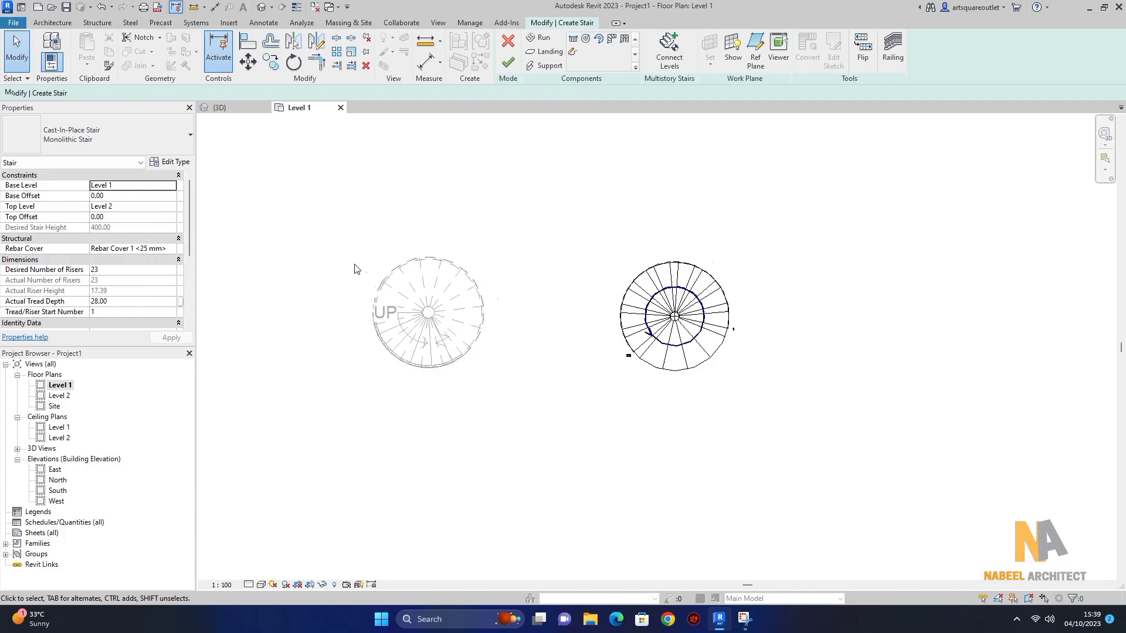
pyautogui.scroll(3, 405, 282)
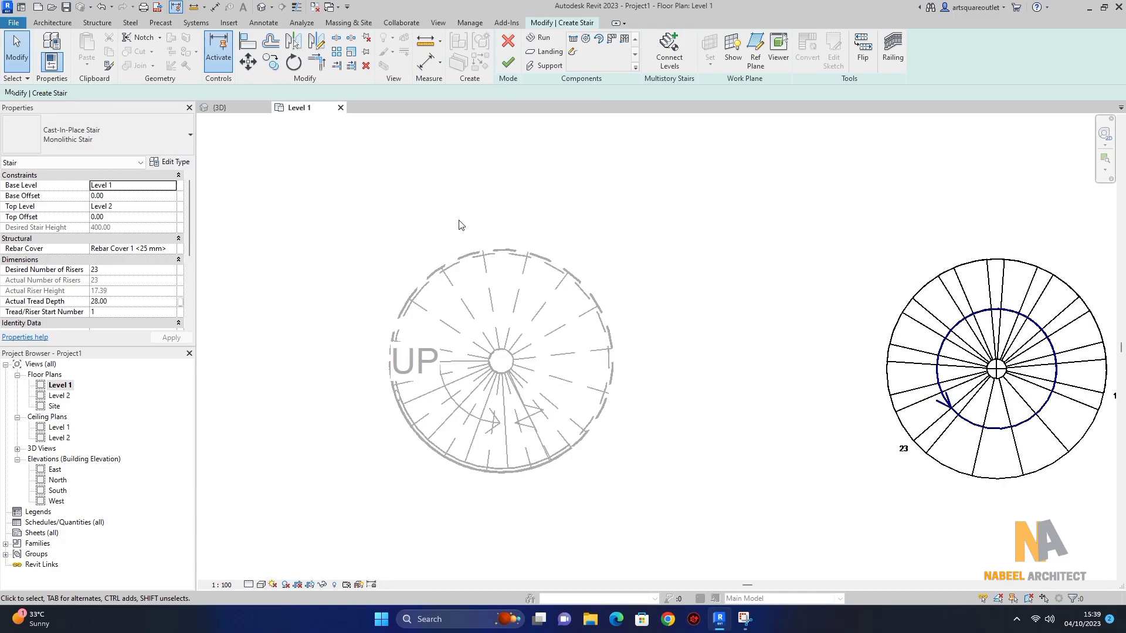
pyautogui.scroll(-2, 991, 331)
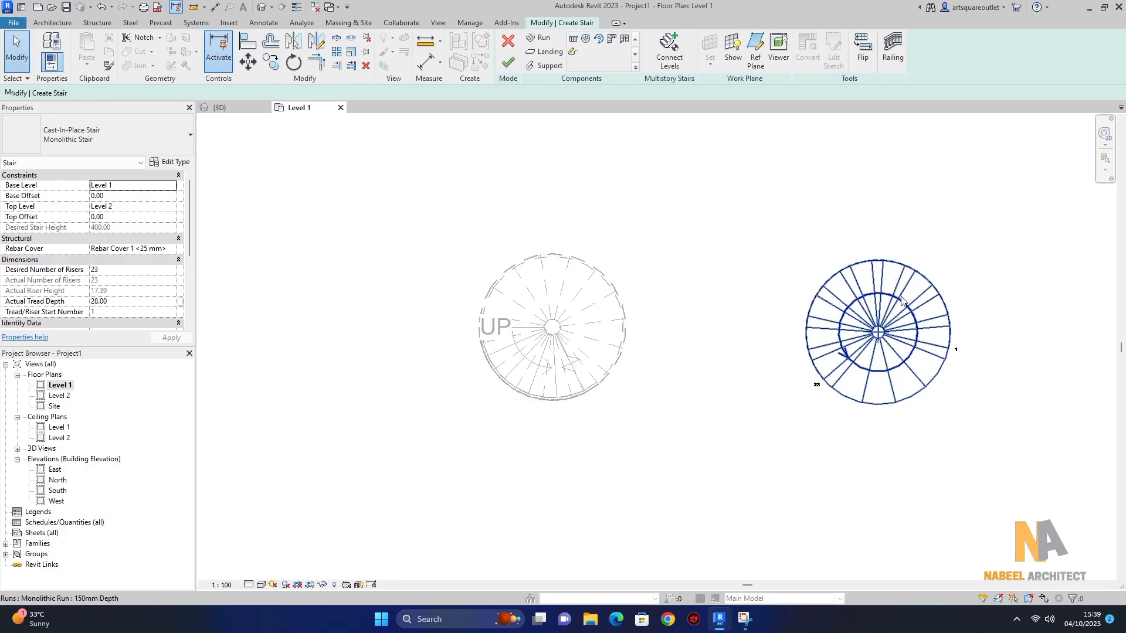
pyautogui.scroll(3, 991, 332)
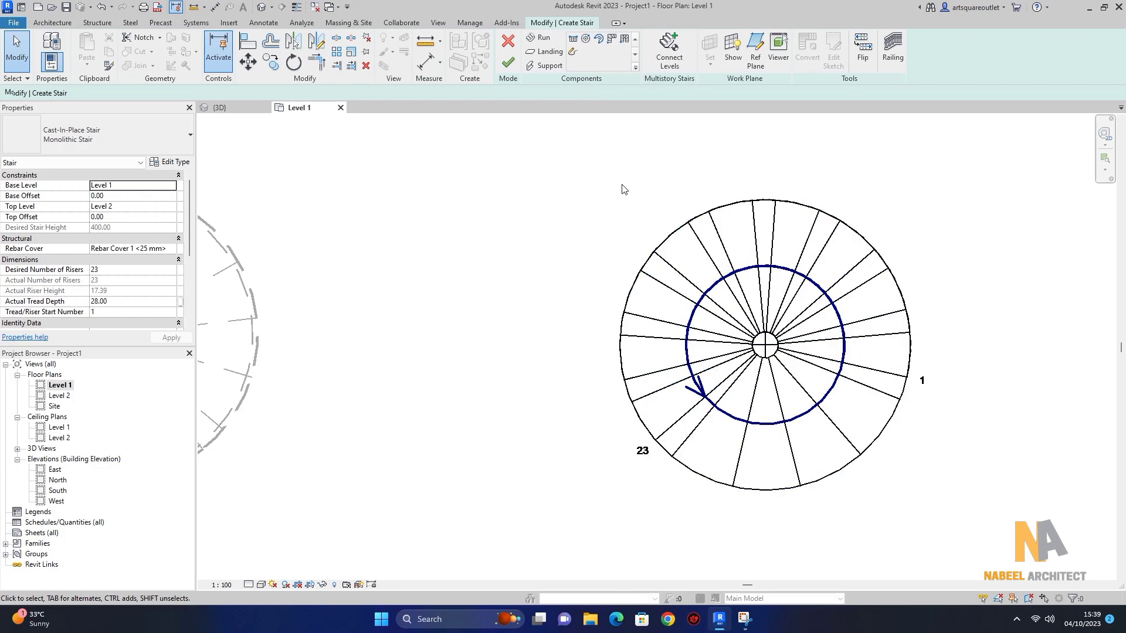
pyautogui.click(507, 62)
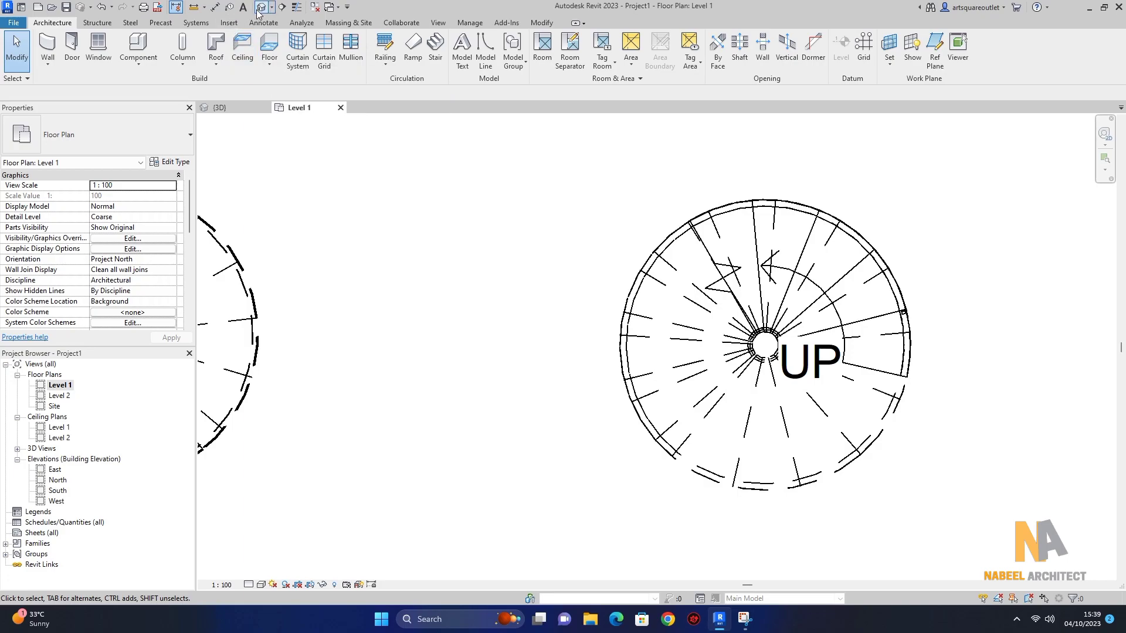
# - In the 3D view, swing above the new monolithic stair and the original wooden-tread stair
pyautogui.click(220, 108)
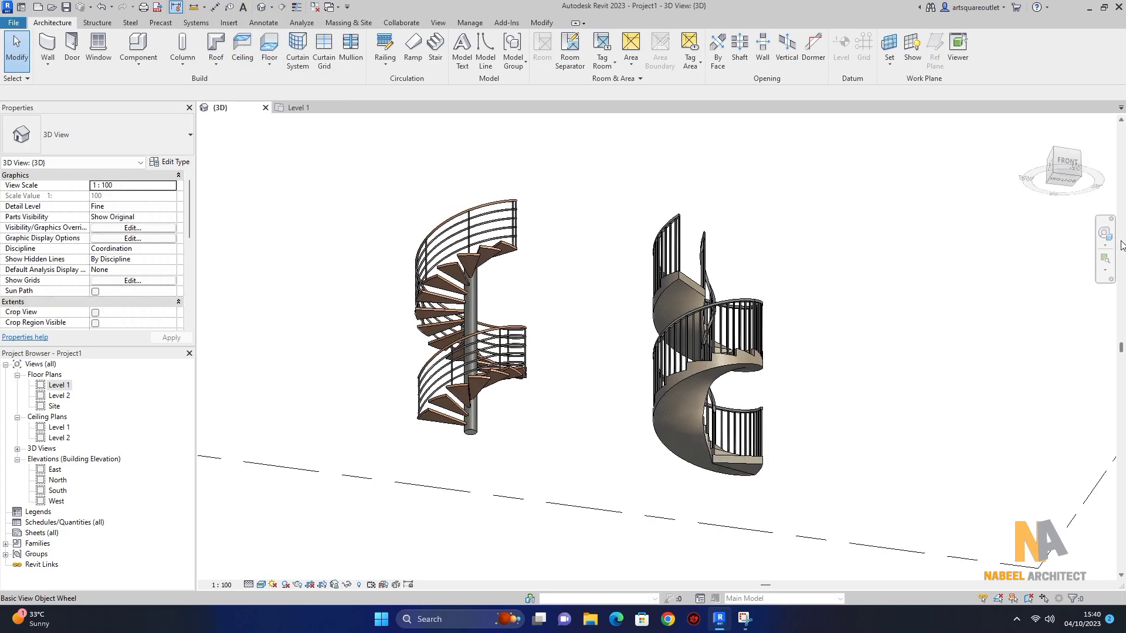
pyautogui.click(1105, 235)
pyautogui.click(1023, 286)
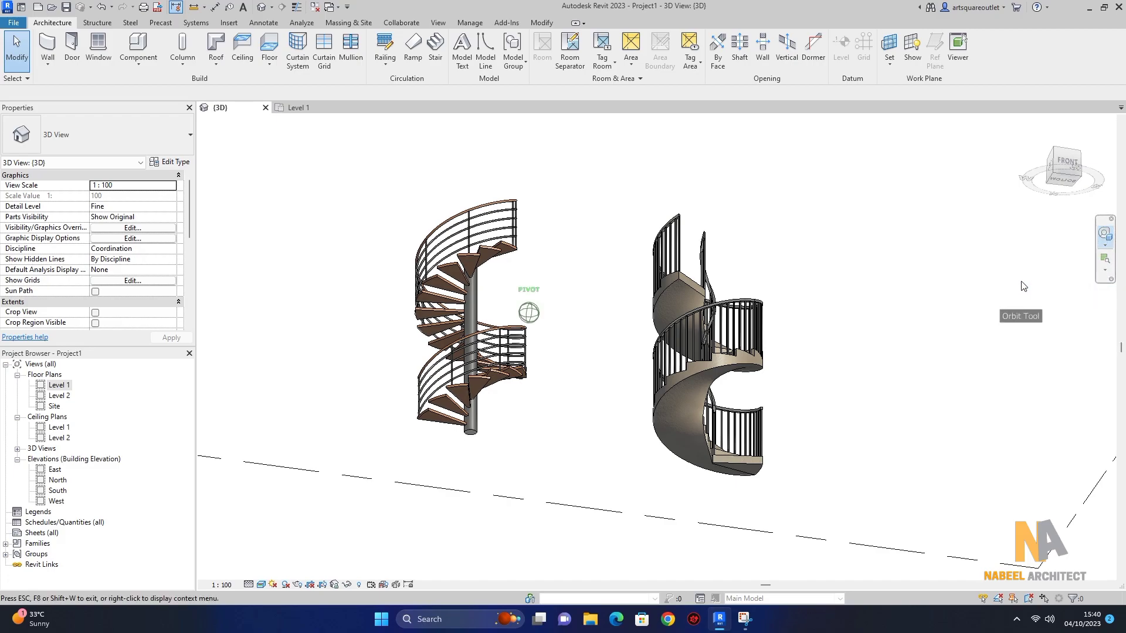
pyautogui.moveTo(1023, 286); pyautogui.dragTo(925, 329)
pyautogui.click(858, 267)
pyautogui.click(760, 275)
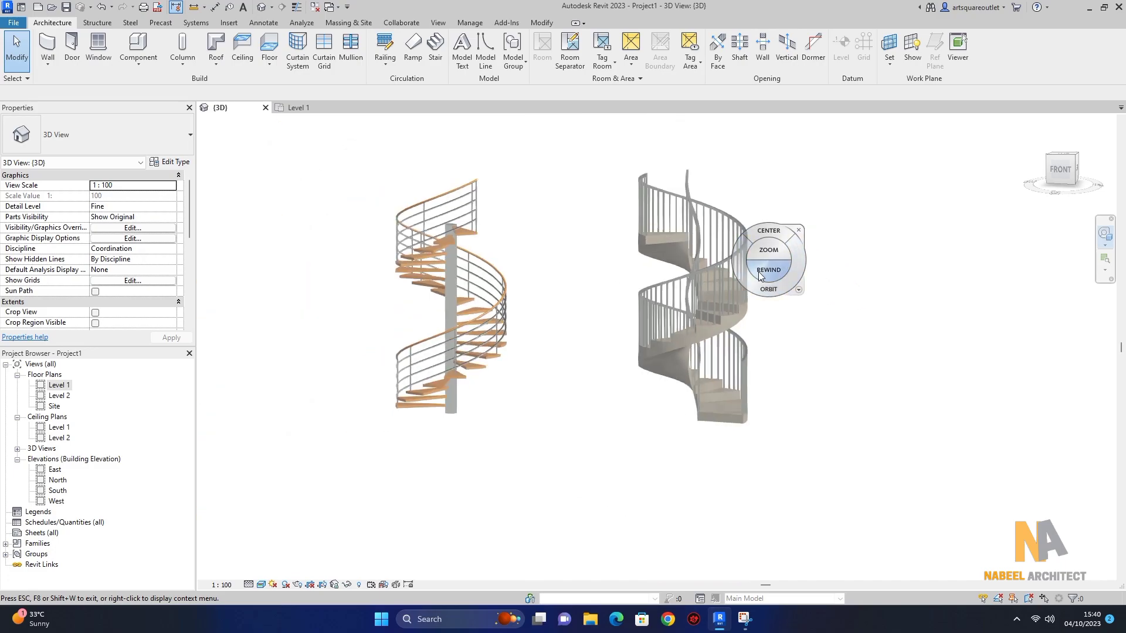
pyautogui.moveTo(767, 289); pyautogui.dragTo(691, 293)
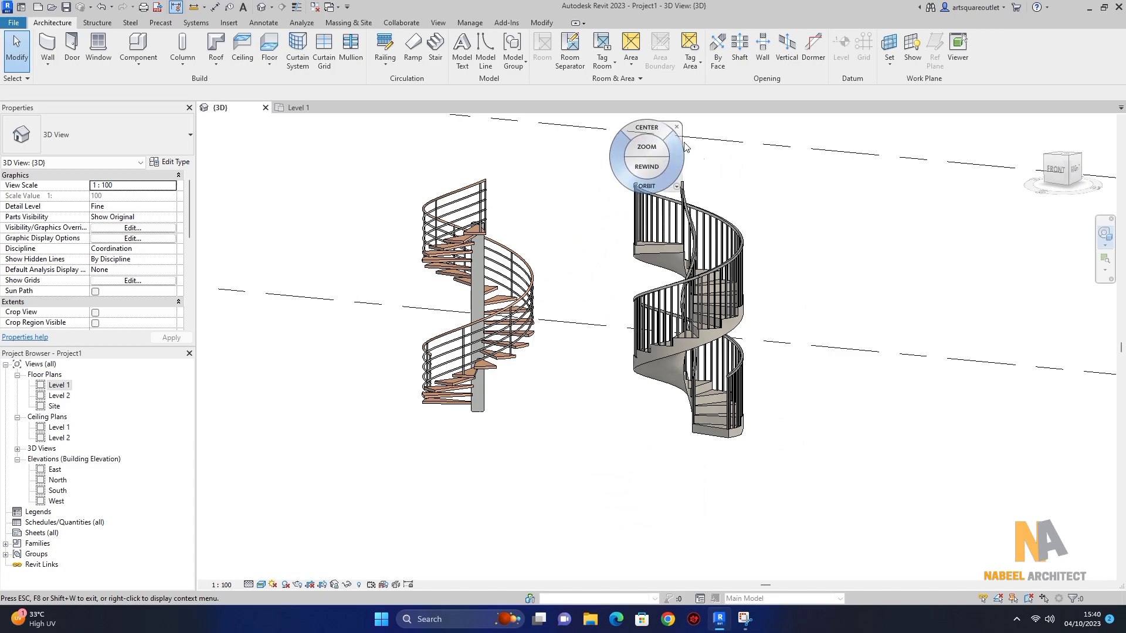
# - Delete the outer railing from the concrete spiral stair
pyautogui.press('Escape')
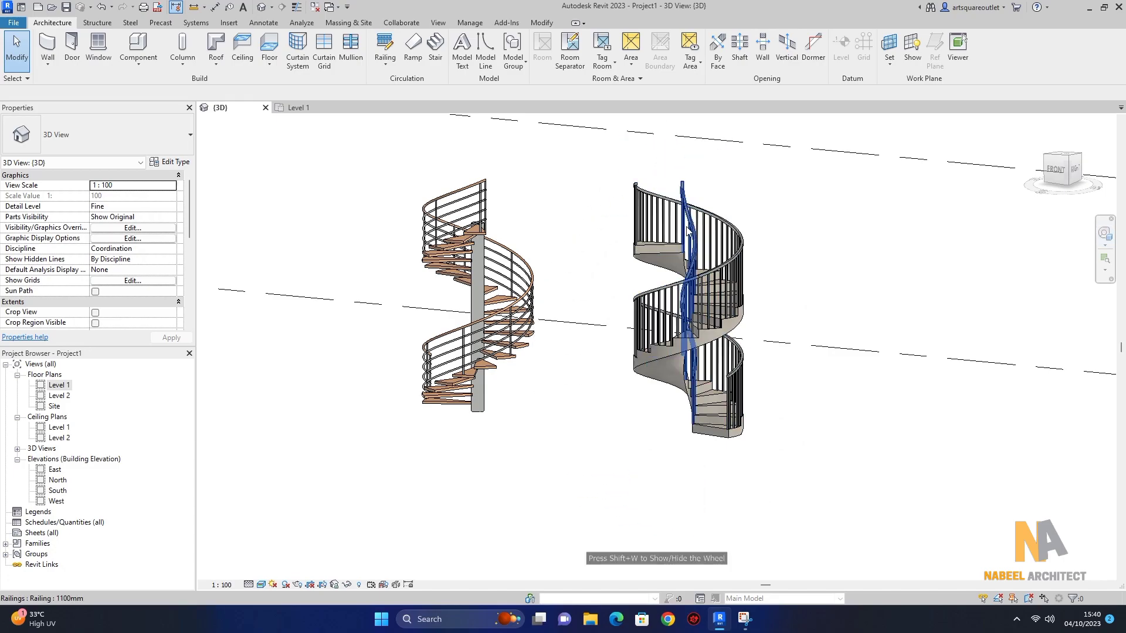
pyautogui.scroll(5, 687, 231)
pyautogui.scroll(-1, 688, 235)
pyautogui.click(688, 238)
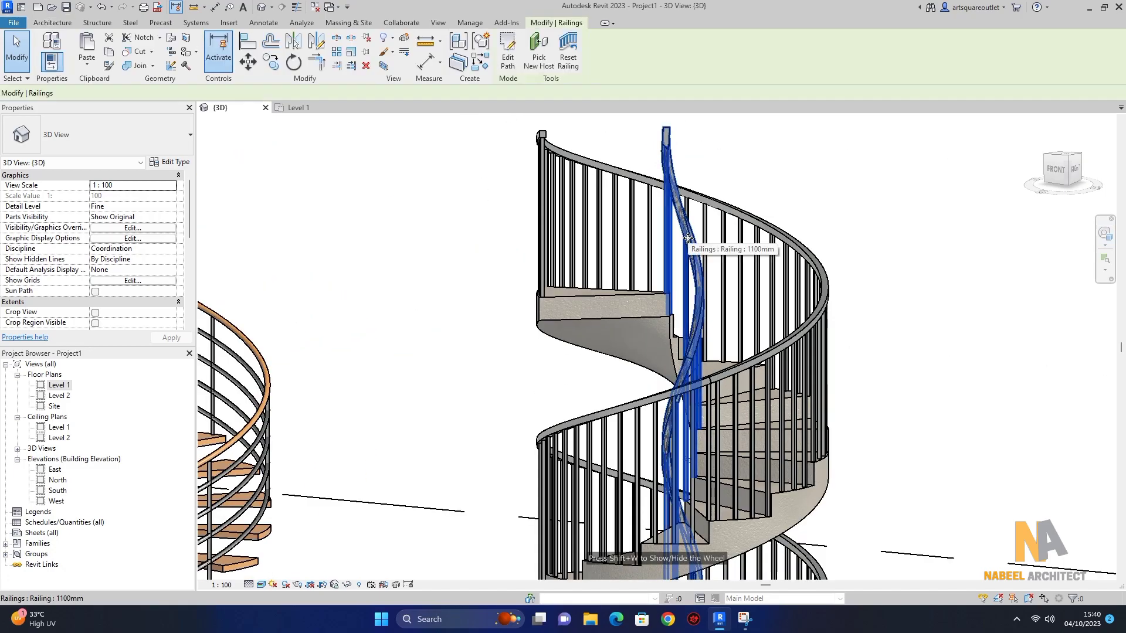
pyautogui.press('Escape')
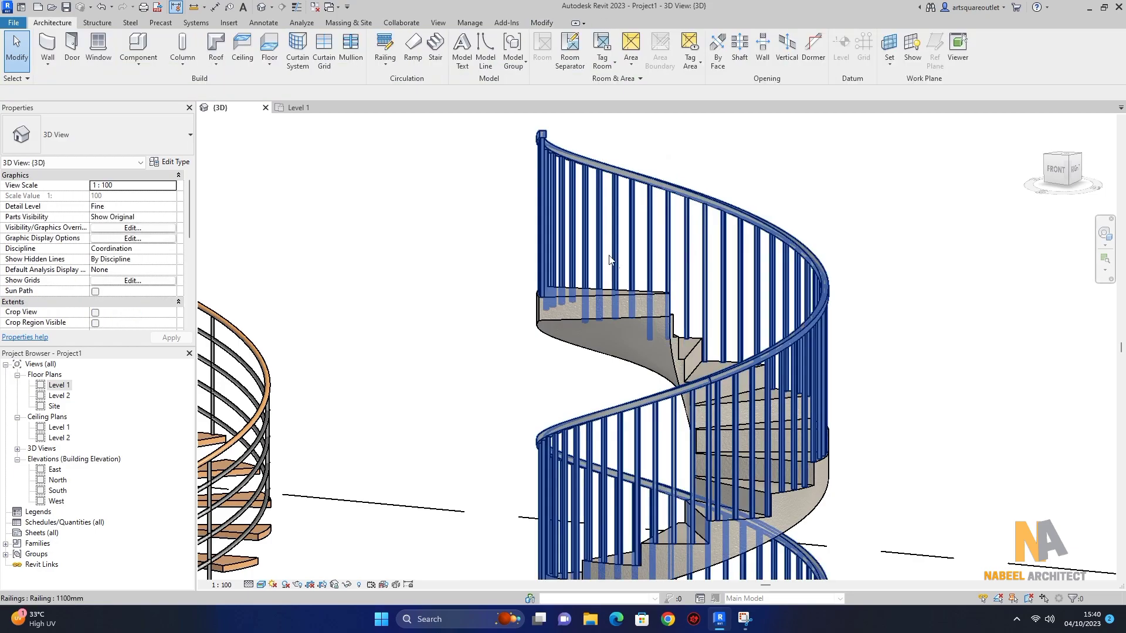
pyautogui.click(788, 246)
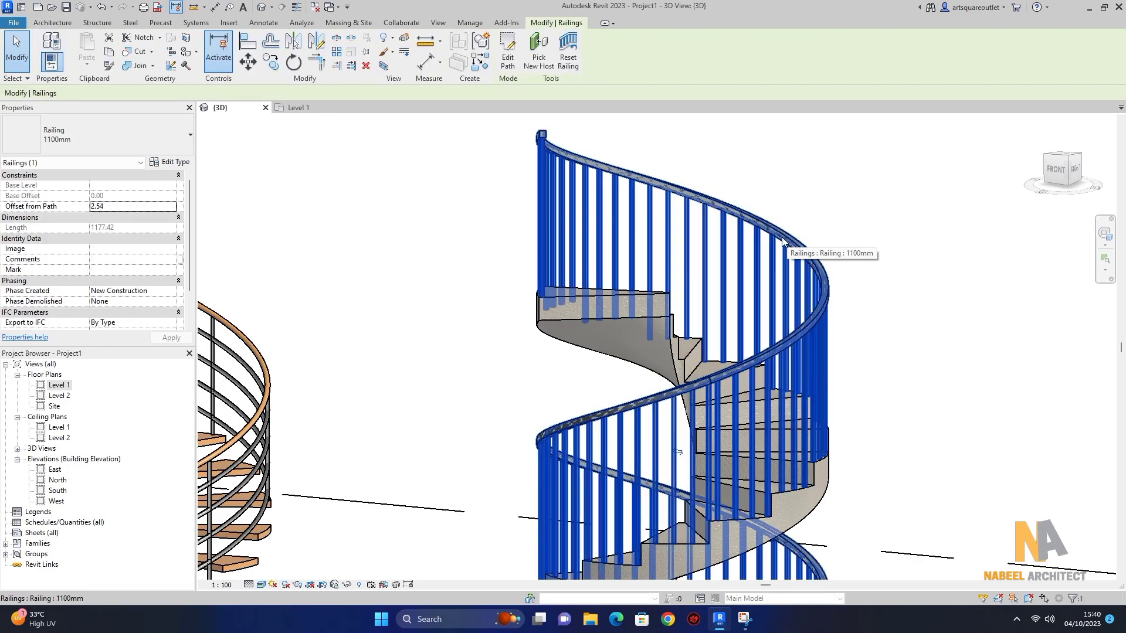
pyautogui.press('Delete')
pyautogui.scroll(-5, 661, 264)
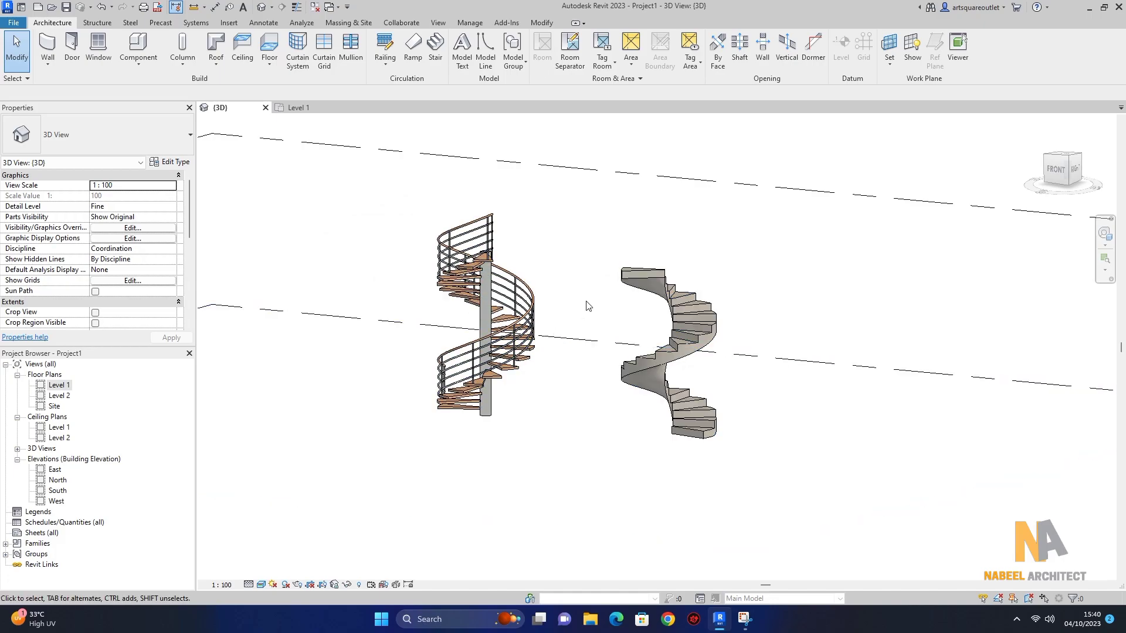
# - Orbit the 3D view to a front view of the bare monolithic spiral stair
pyautogui.click(1104, 234)
pyautogui.moveTo(936, 286); pyautogui.dragTo(679, 442)
pyautogui.scroll(3, 679, 445)
pyautogui.scroll(-2, 679, 445)
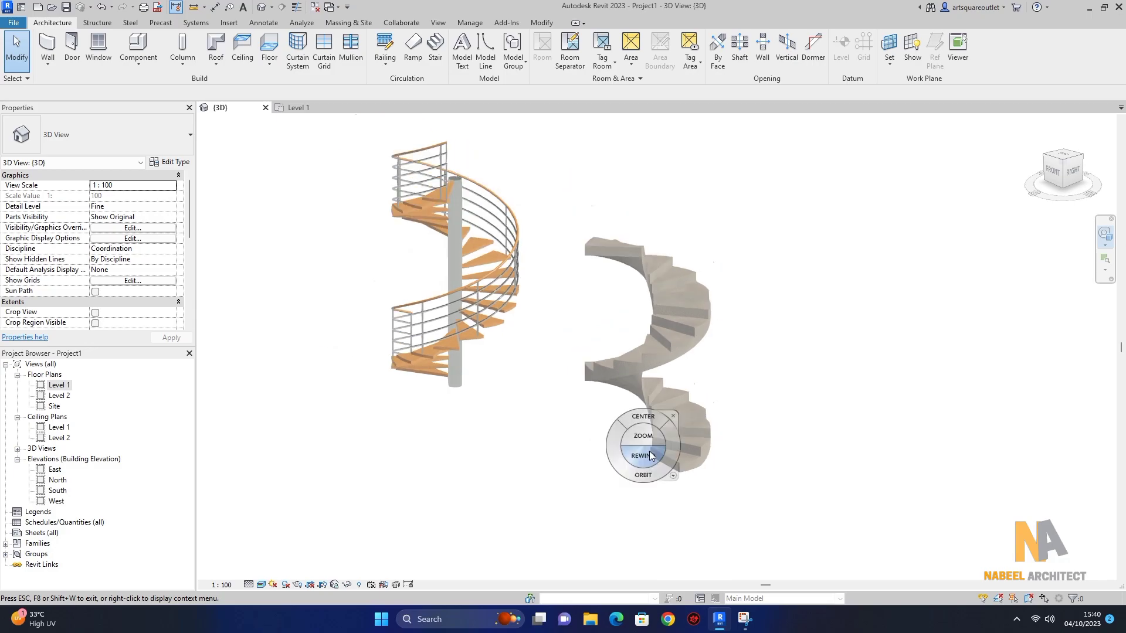
pyautogui.click(673, 417)
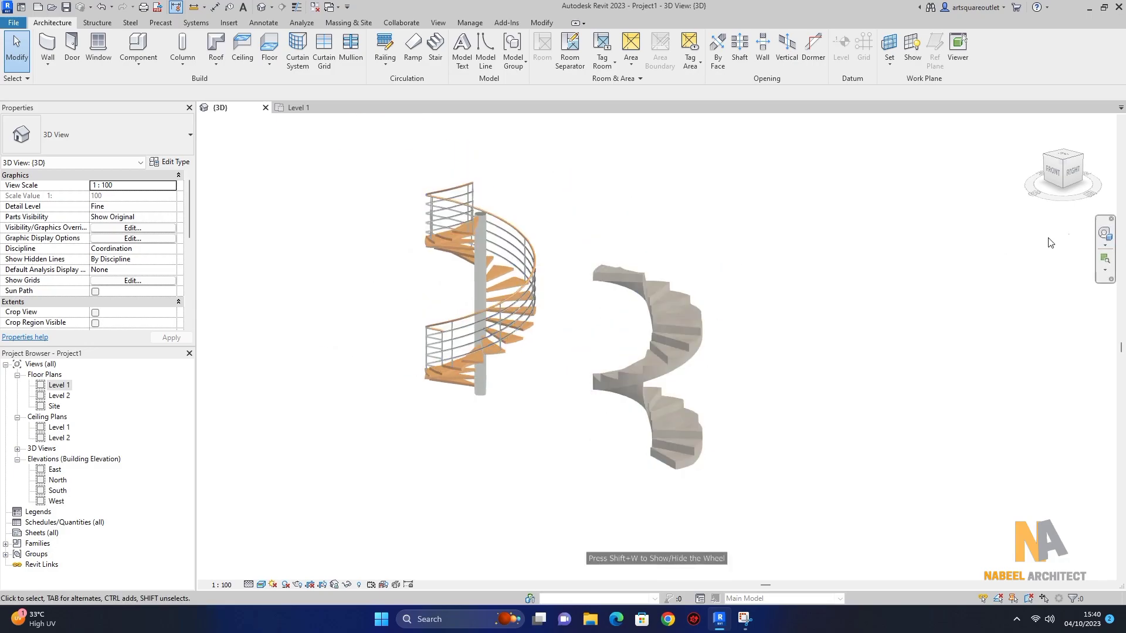
pyautogui.click(1105, 233)
pyautogui.moveTo(815, 311); pyautogui.dragTo(935, 319)
pyautogui.moveTo(751, 294); pyautogui.dragTo(753, 299)
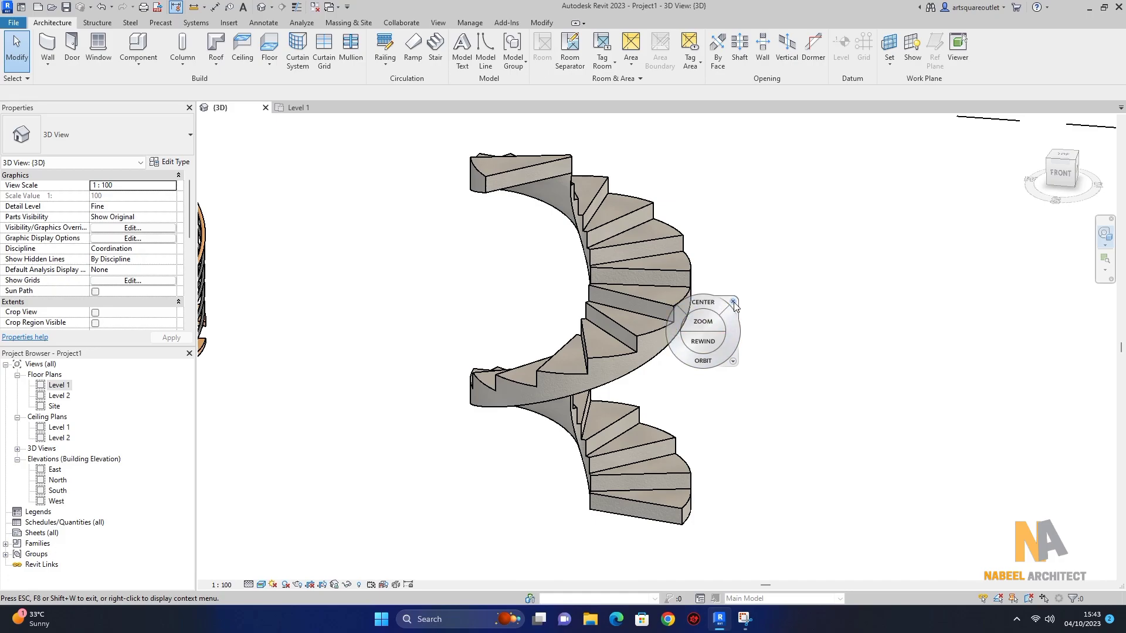
# - Set the Monolithic Stair type's Right Support to Stringer (Closed) and open its Stringer - 50mm Width type
pyautogui.click(733, 303)
pyautogui.click(683, 293)
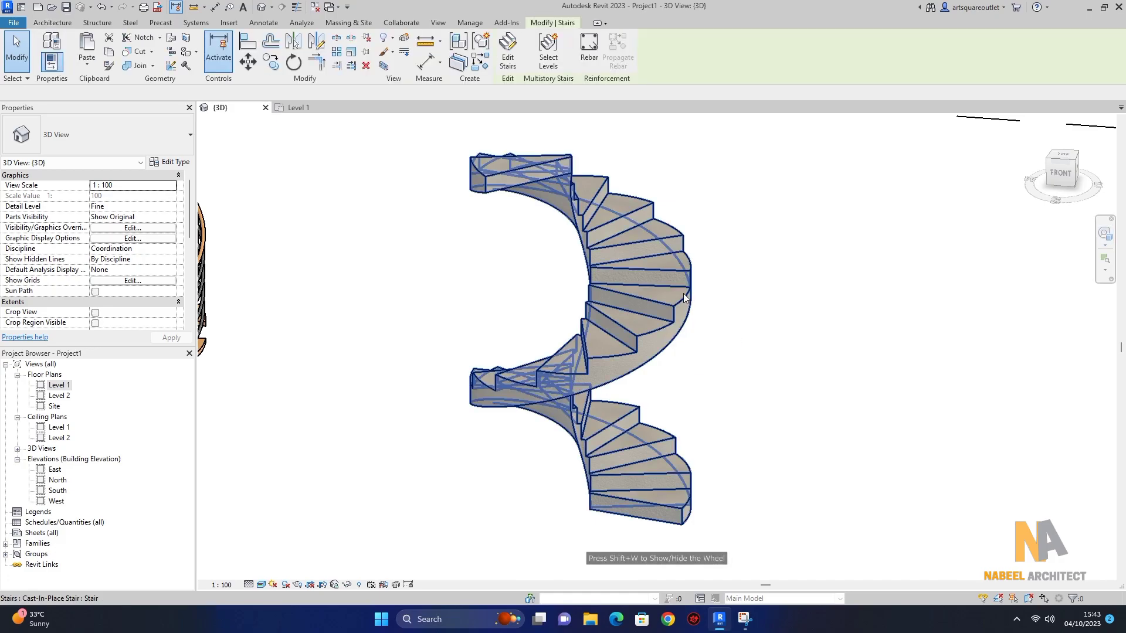
pyautogui.click(176, 162)
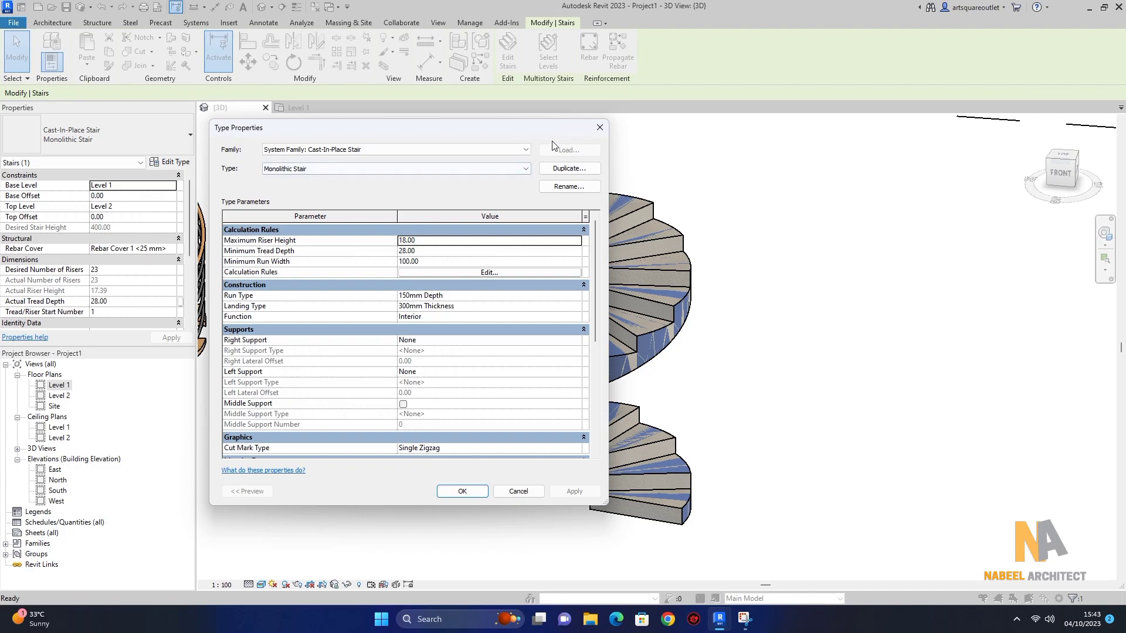
pyautogui.moveTo(546, 132); pyautogui.dragTo(502, 120)
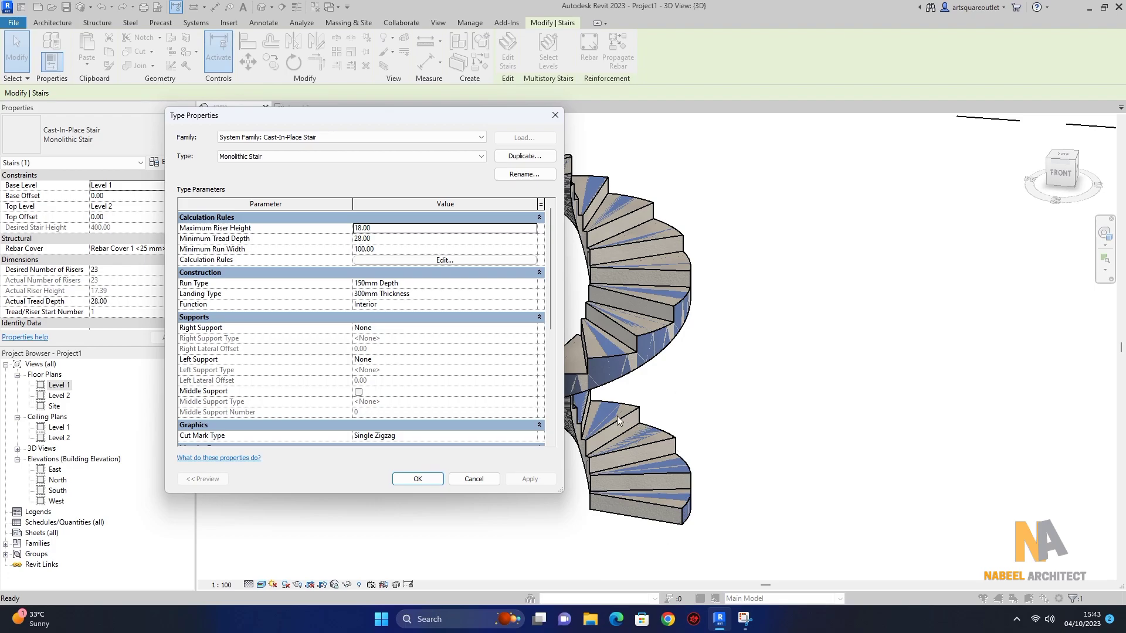
pyautogui.click(534, 329)
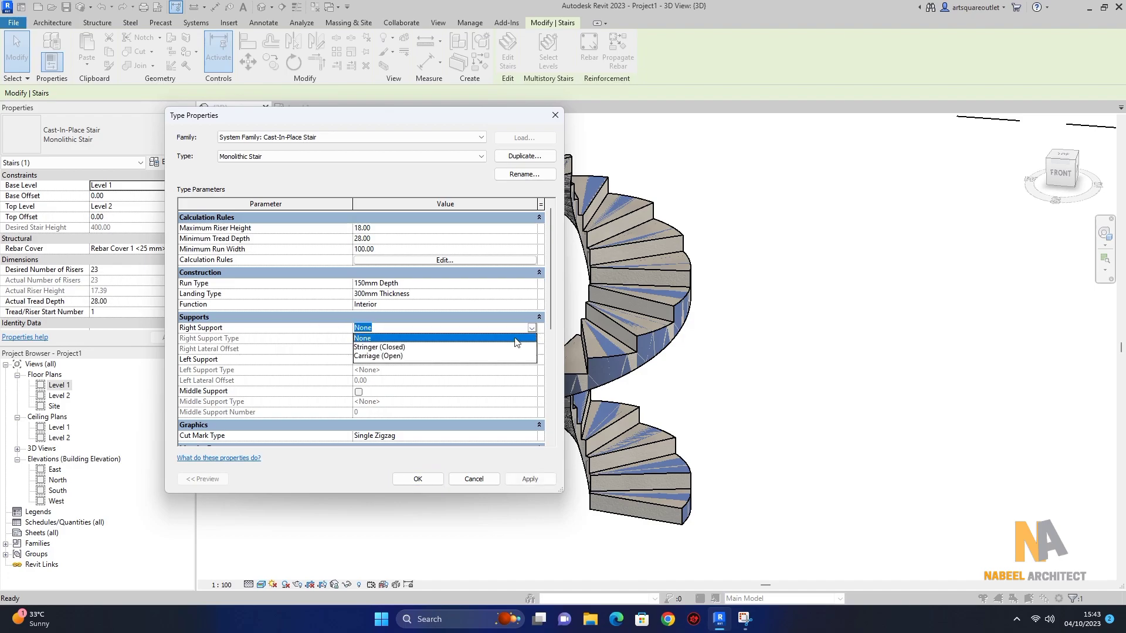
pyautogui.click(374, 347)
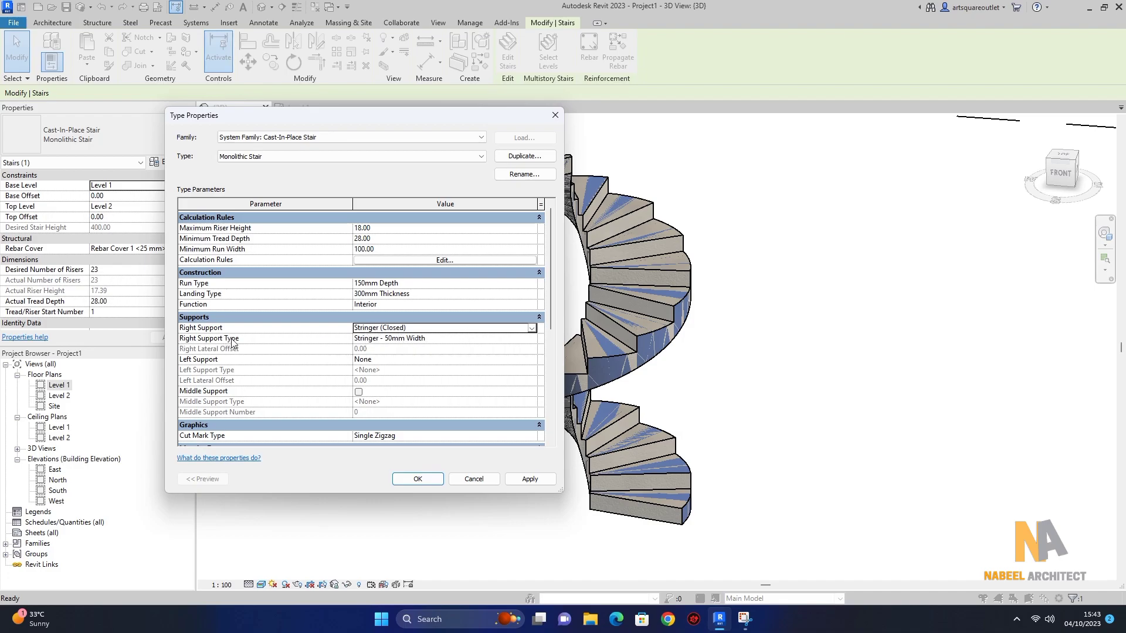
pyautogui.click(532, 339)
# - Give the Stringer - 50mm Width type a Total Depth of 120 and Width of 10, and apply
pyautogui.click(531, 338)
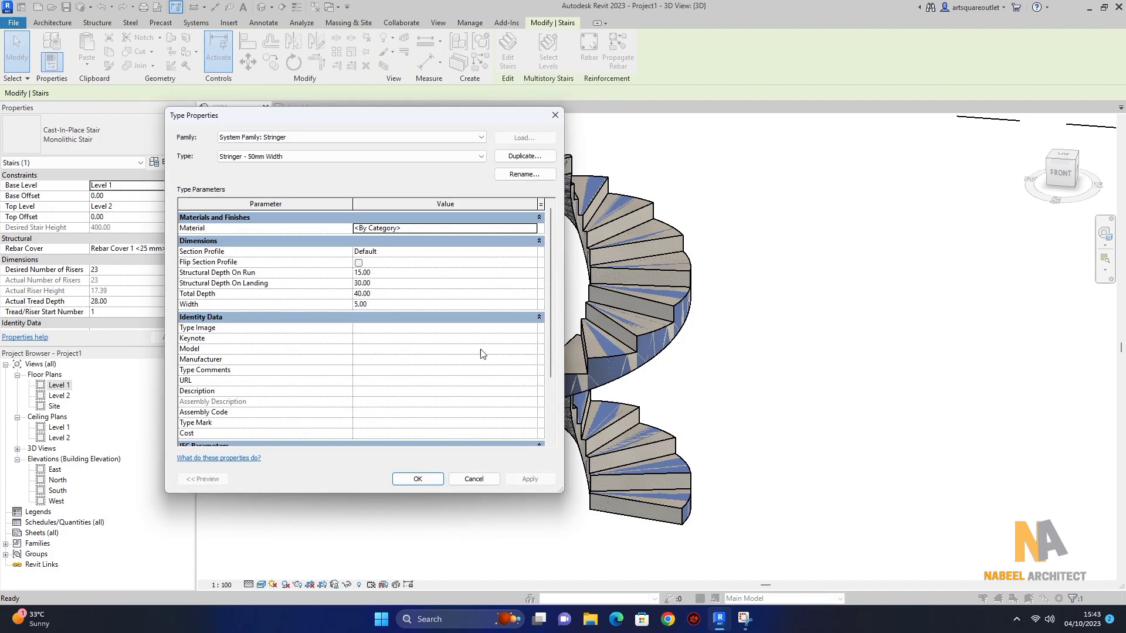
pyautogui.click(555, 115)
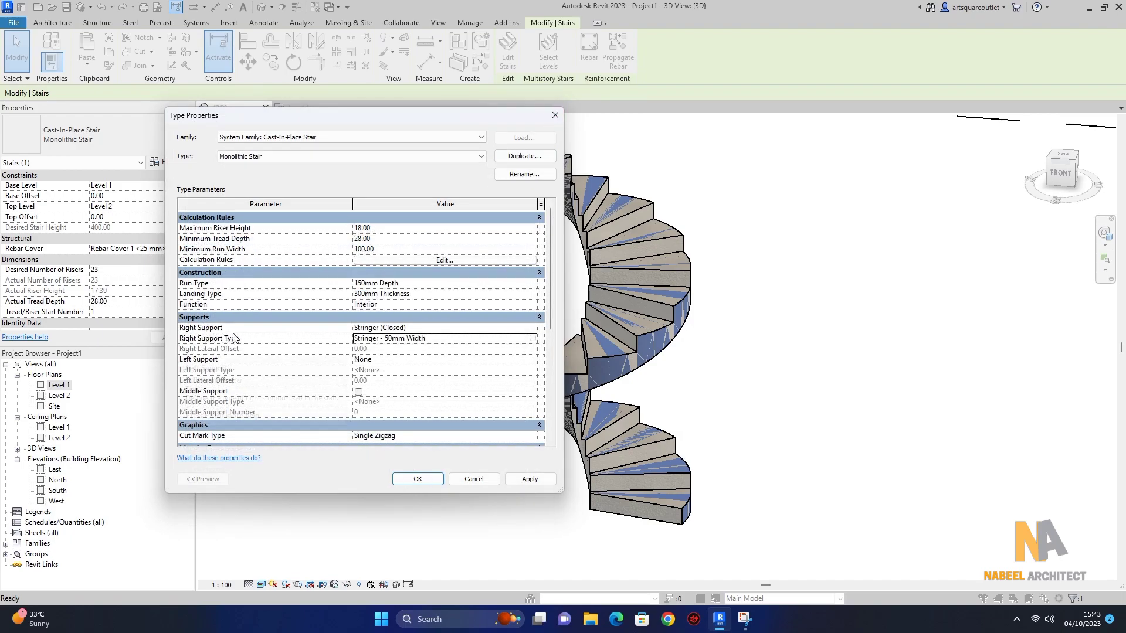
pyautogui.click(532, 339)
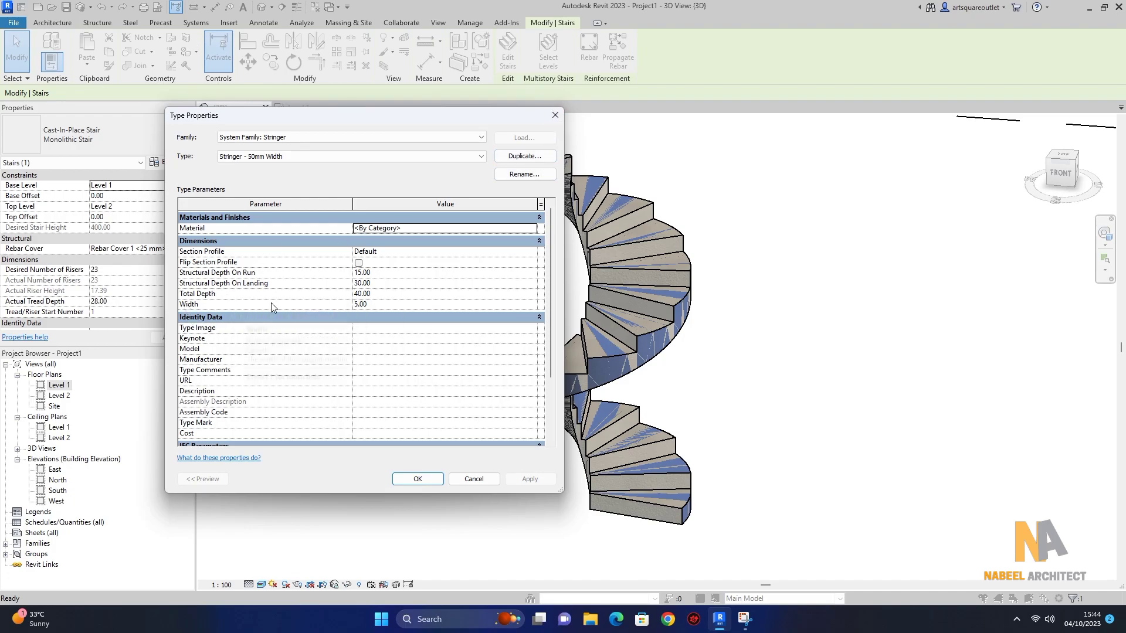
pyautogui.click(384, 303)
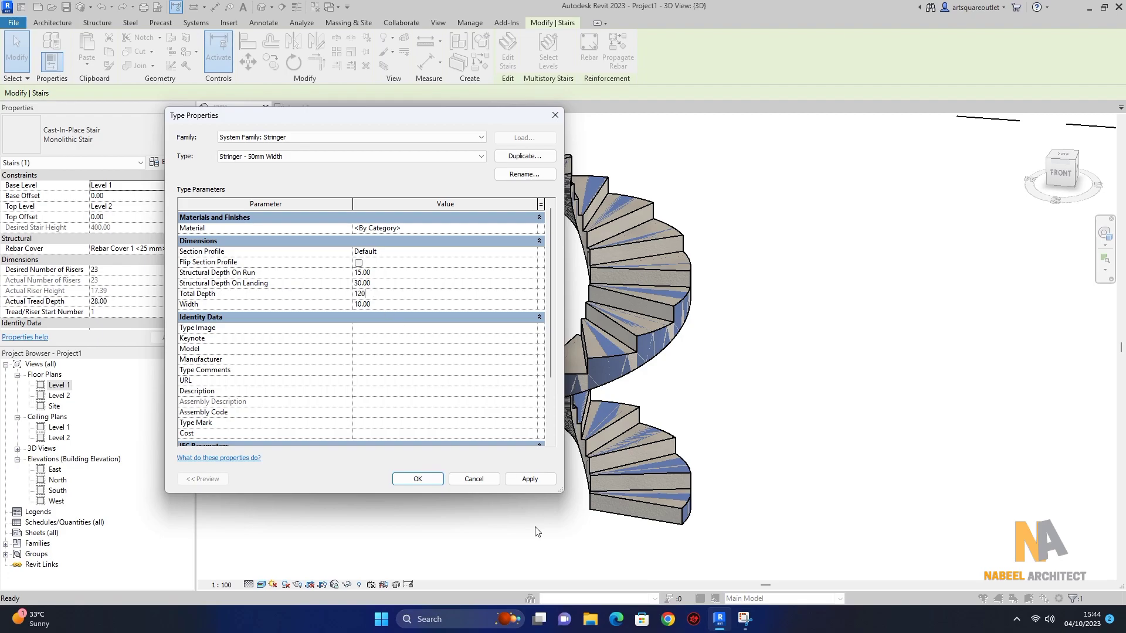
pyautogui.click(531, 479)
# - Confirm the stringer and Monolithic Stair type changes and close both dialogs
pyautogui.click(423, 479)
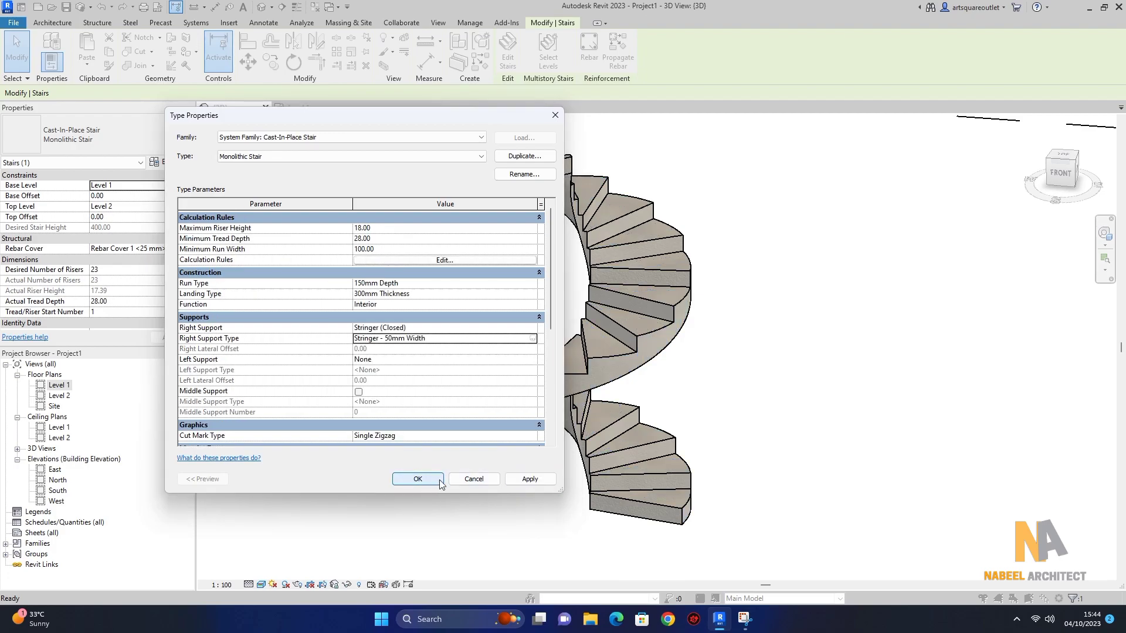
pyautogui.click(524, 479)
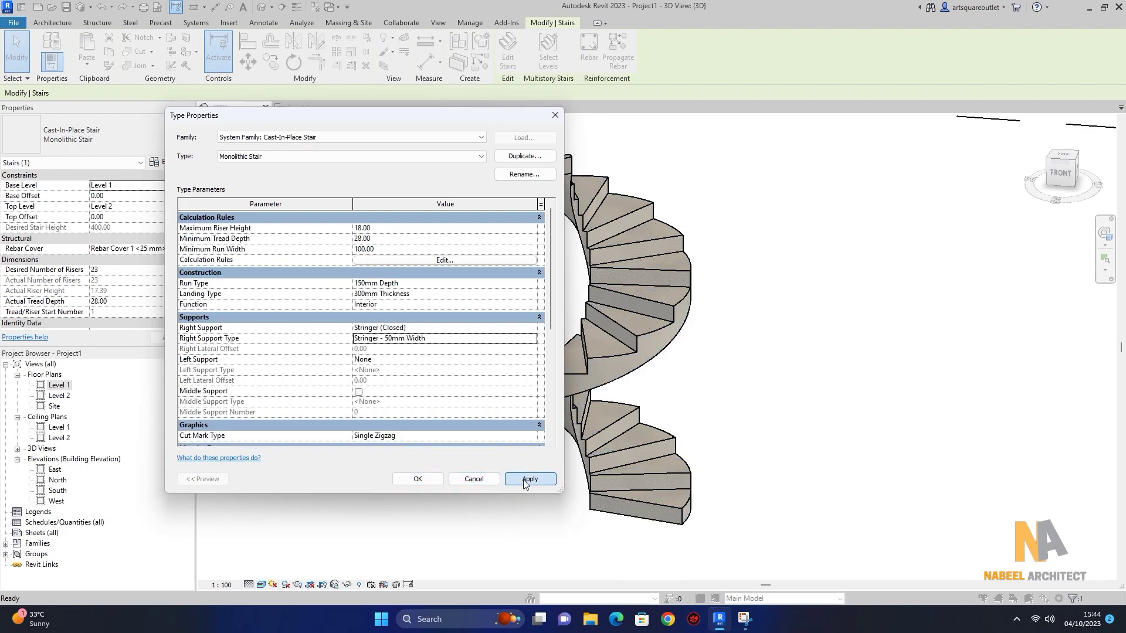
pyautogui.click(427, 480)
pyautogui.scroll(3, 540, 290)
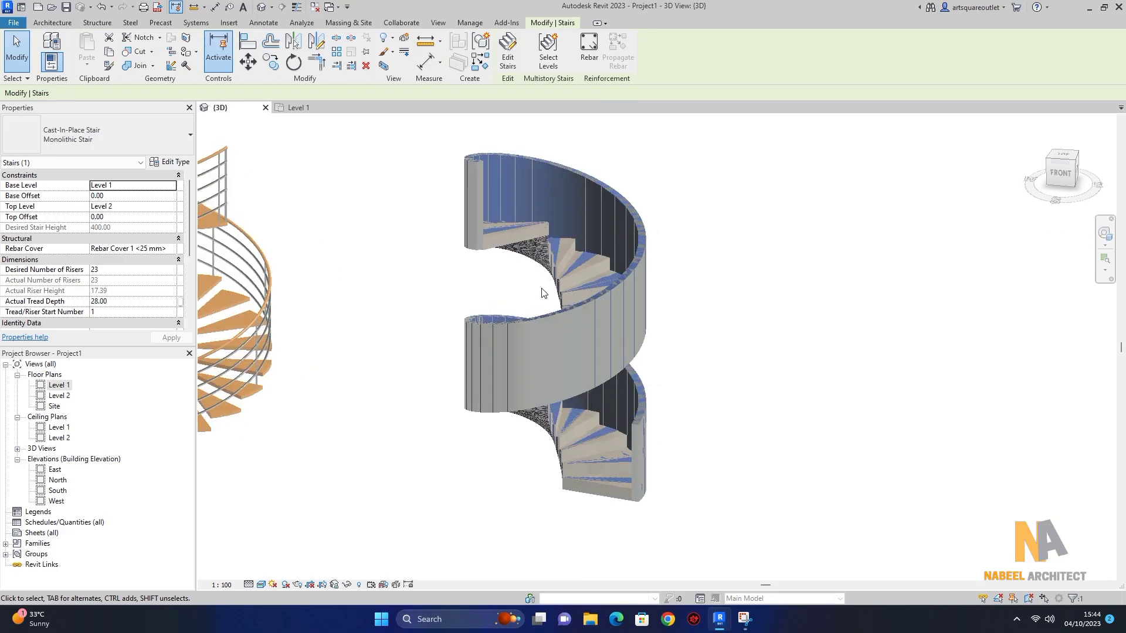
pyautogui.click(754, 398)
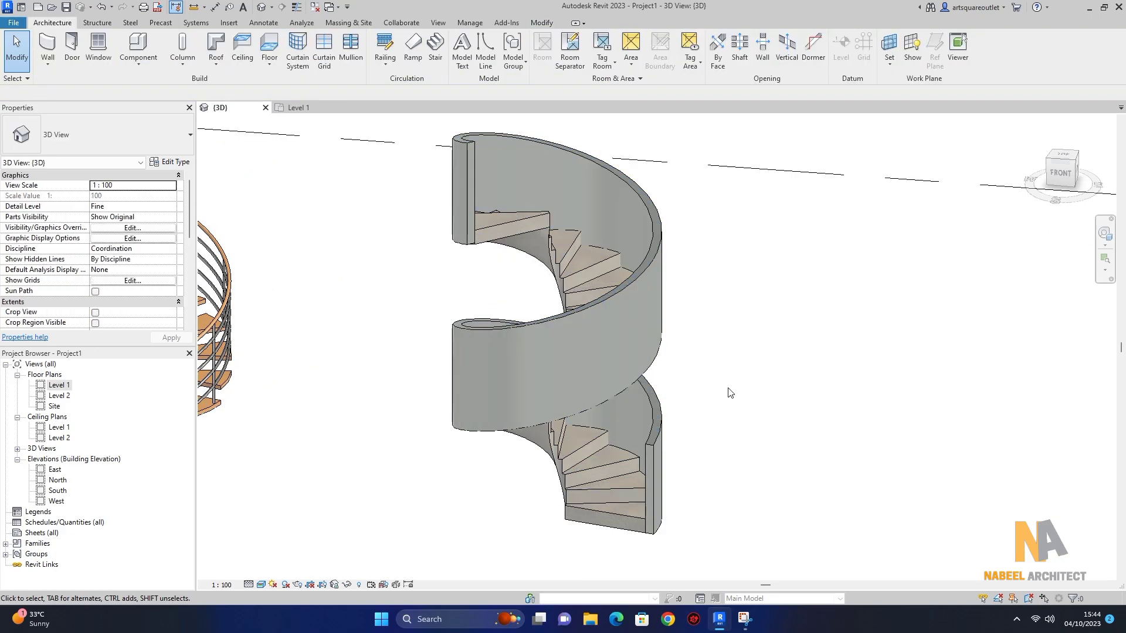
# - Orbit to face the concrete spiral stair with its tall closed stringer and select it
pyautogui.scroll(-3, 504, 379)
pyautogui.scroll(3, 704, 368)
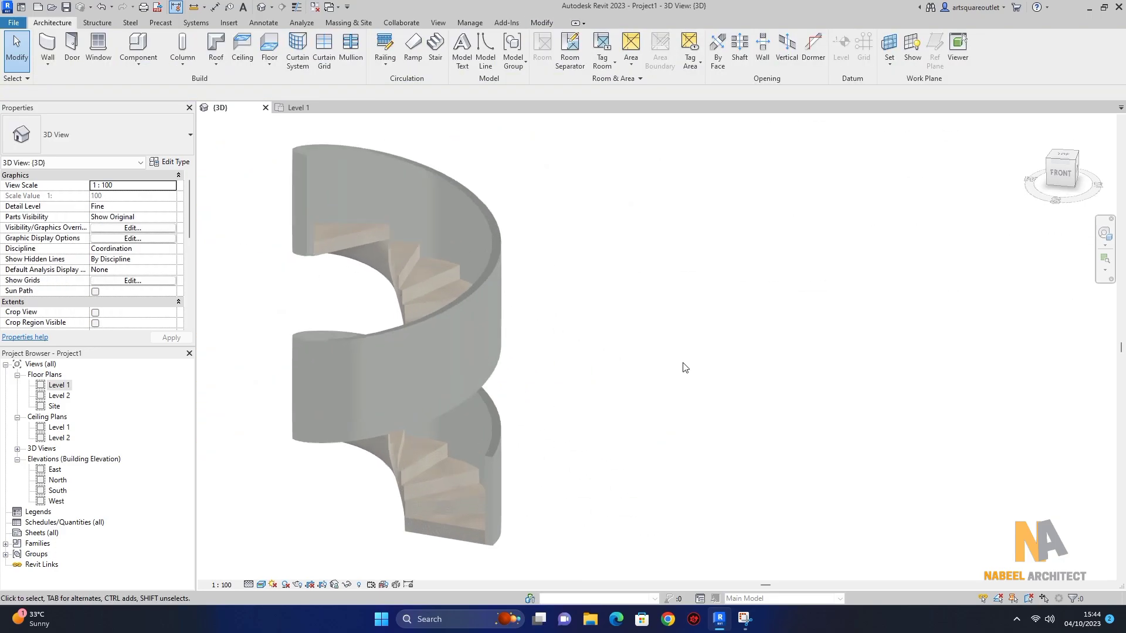
pyautogui.scroll(-2, 762, 369)
pyautogui.click(1108, 235)
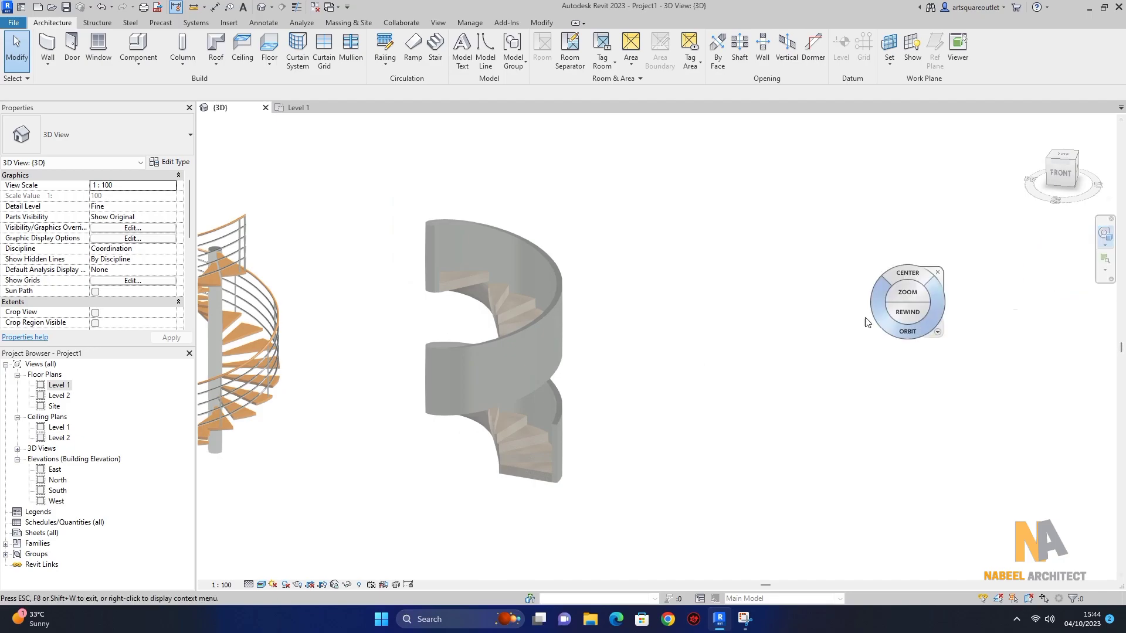
pyautogui.moveTo(837, 334); pyautogui.dragTo(756, 306)
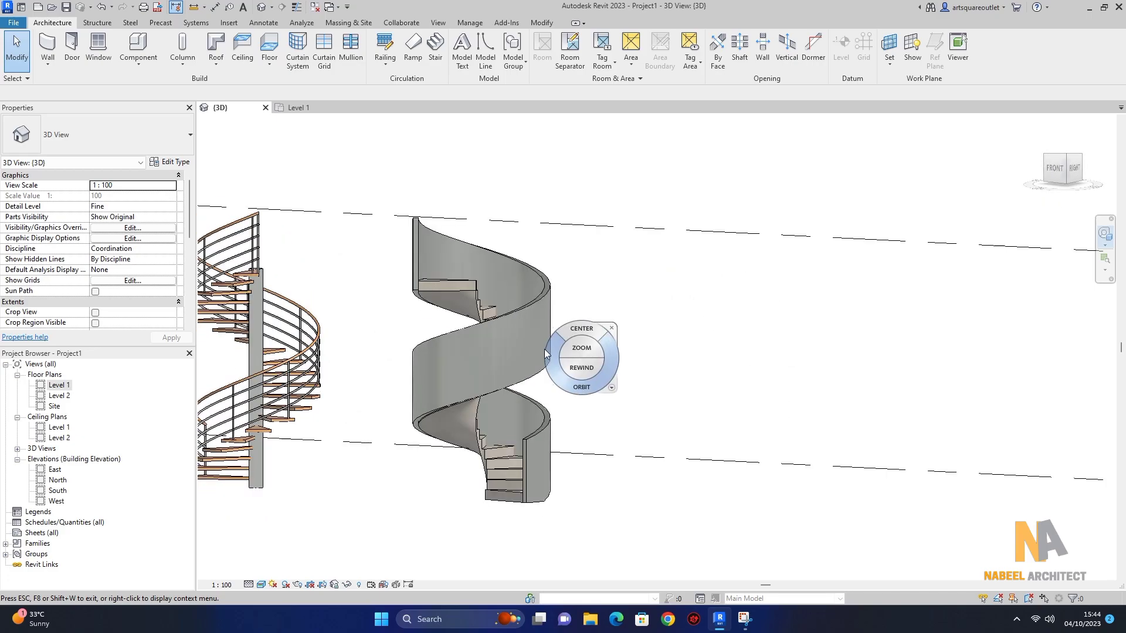
pyautogui.press('Escape')
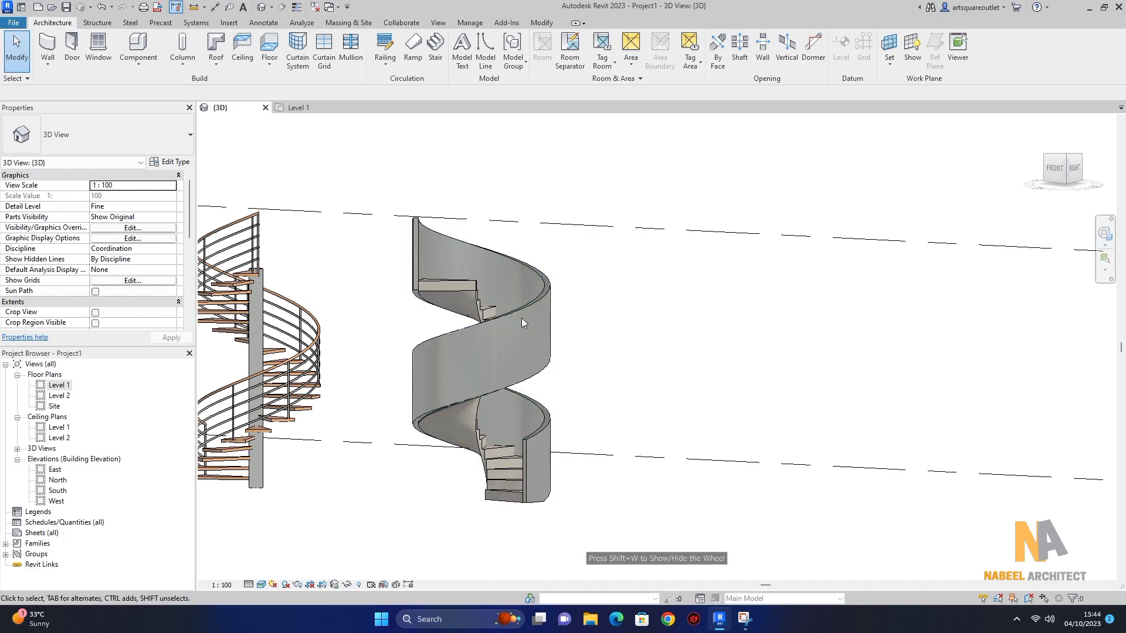
pyautogui.click(549, 300)
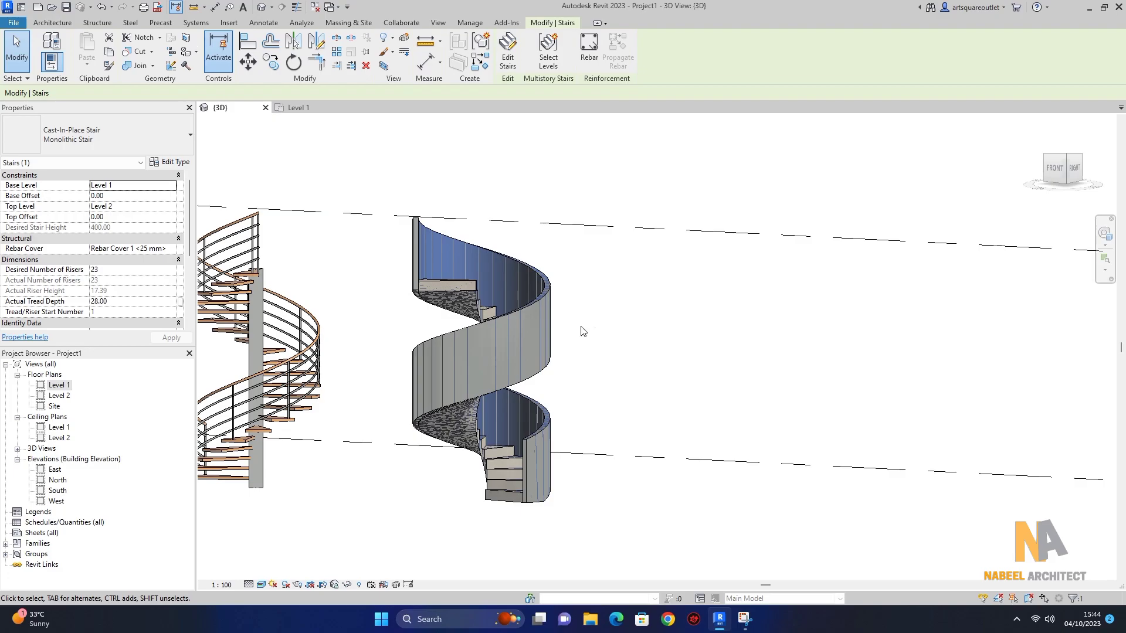
# - Check the stair's 150mm Depth run type, then open the 50mm stringer type's material choices
pyautogui.click(175, 163)
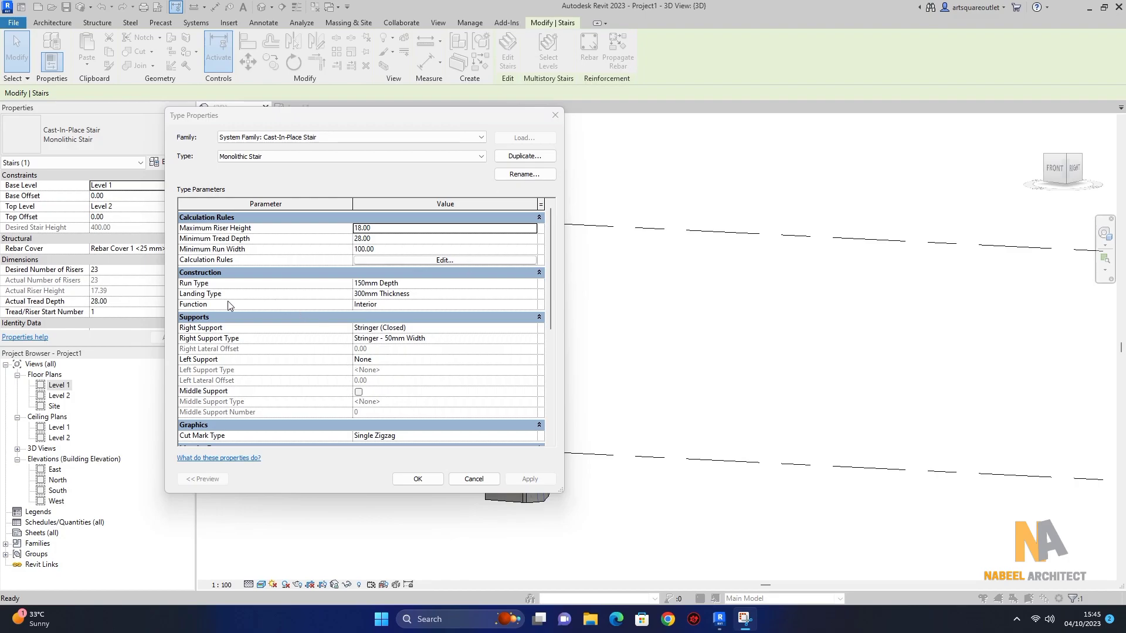
pyautogui.click(533, 283)
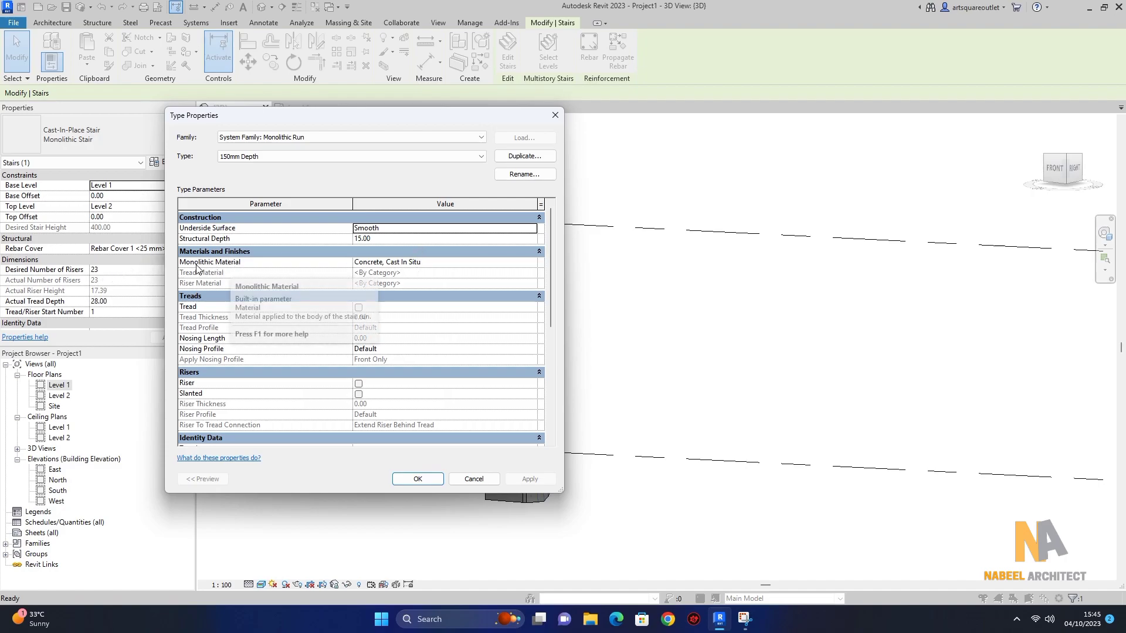
pyautogui.click(434, 479)
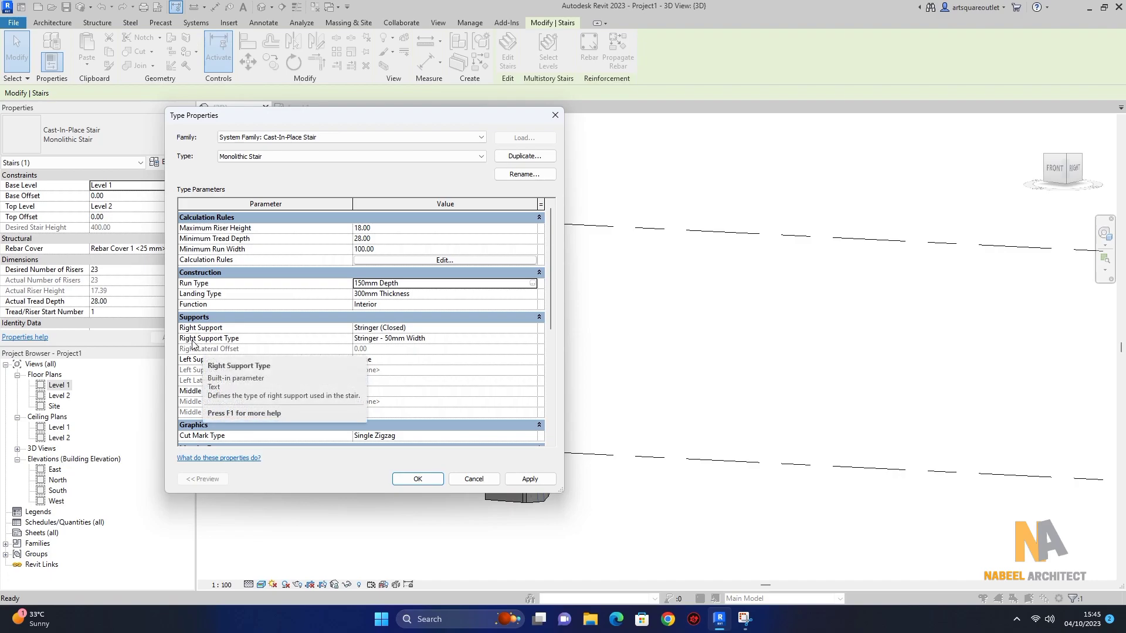
pyautogui.click(531, 341)
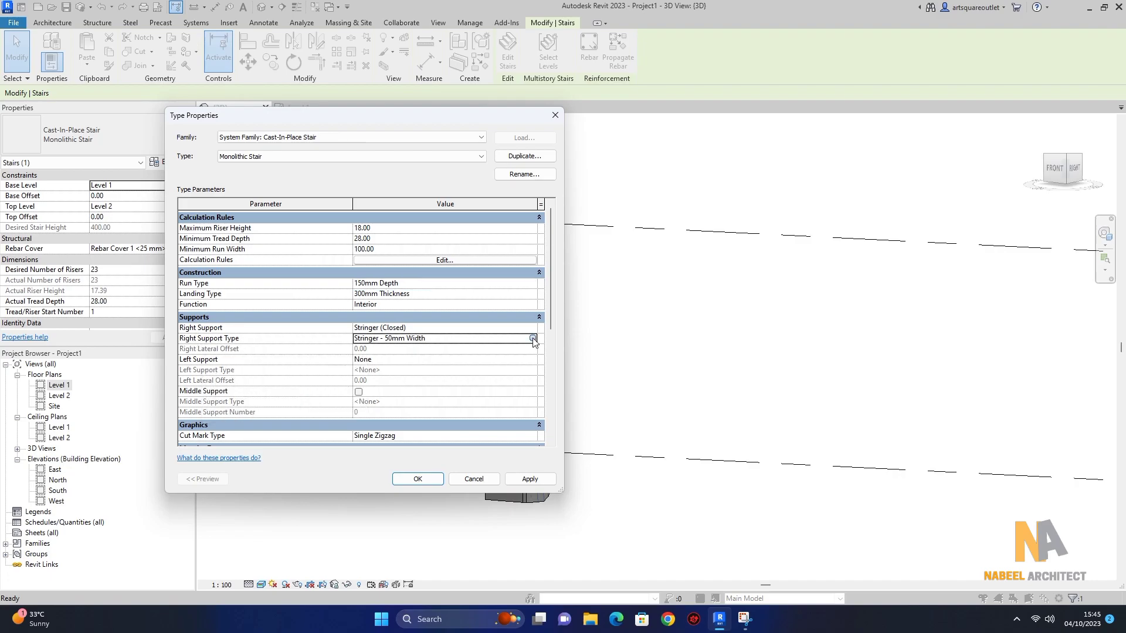
pyautogui.click(533, 339)
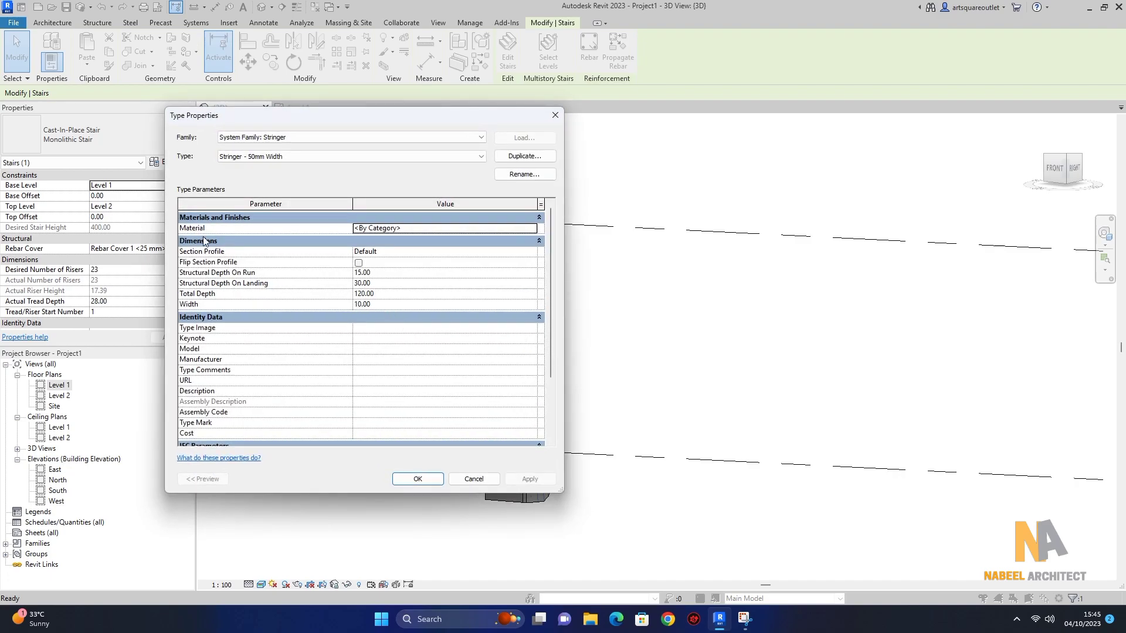
pyautogui.click(532, 228)
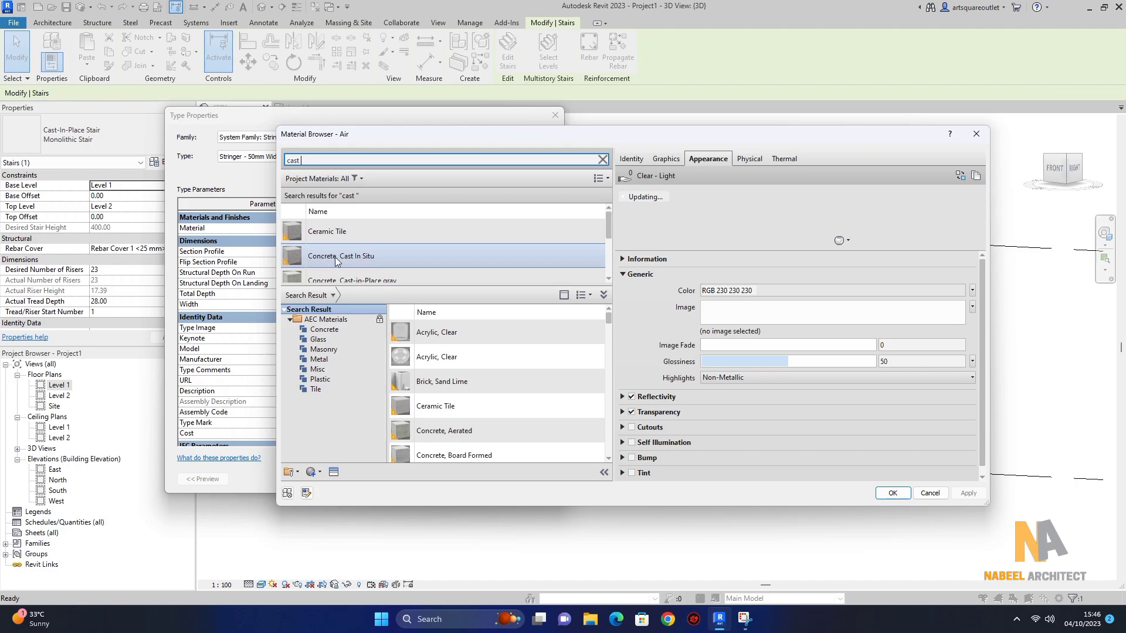
# - Assign Concrete, Cast In Situ to the 50mm Width stringer, apply, and return to the Monolithic Stair type
pyautogui.click(357, 257)
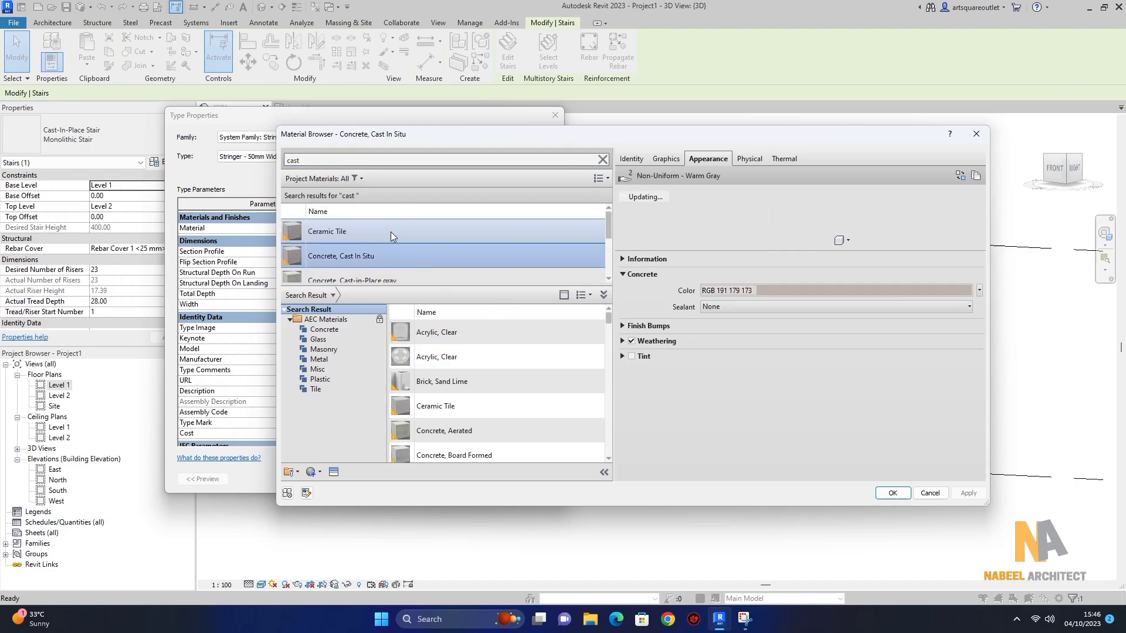
pyautogui.scroll(1, 390, 231)
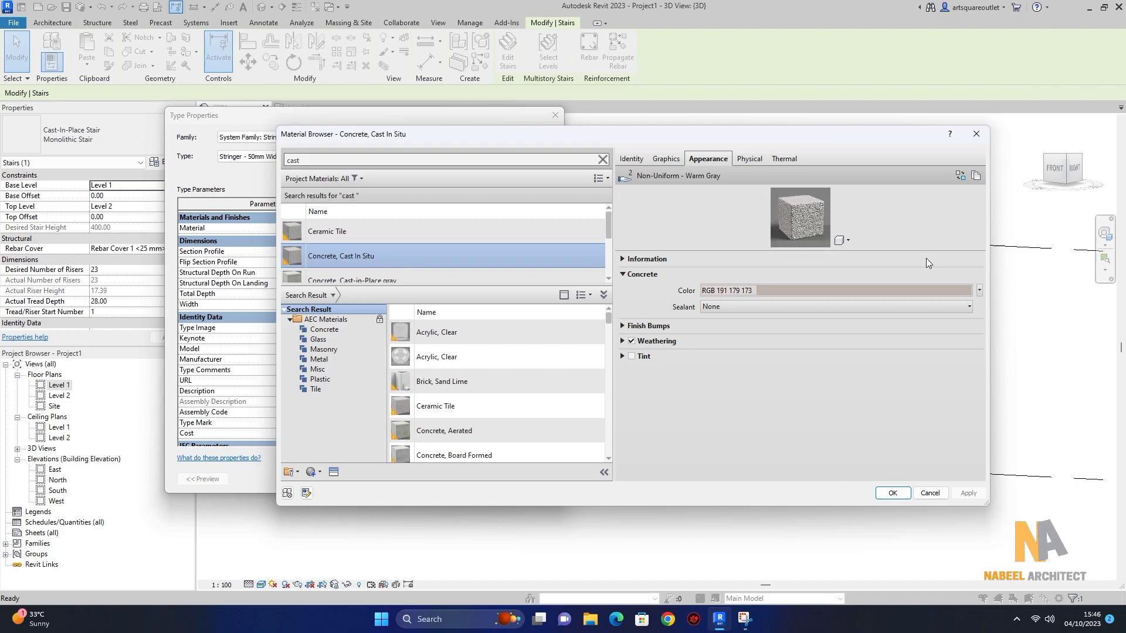
pyautogui.doubleClick(386, 252)
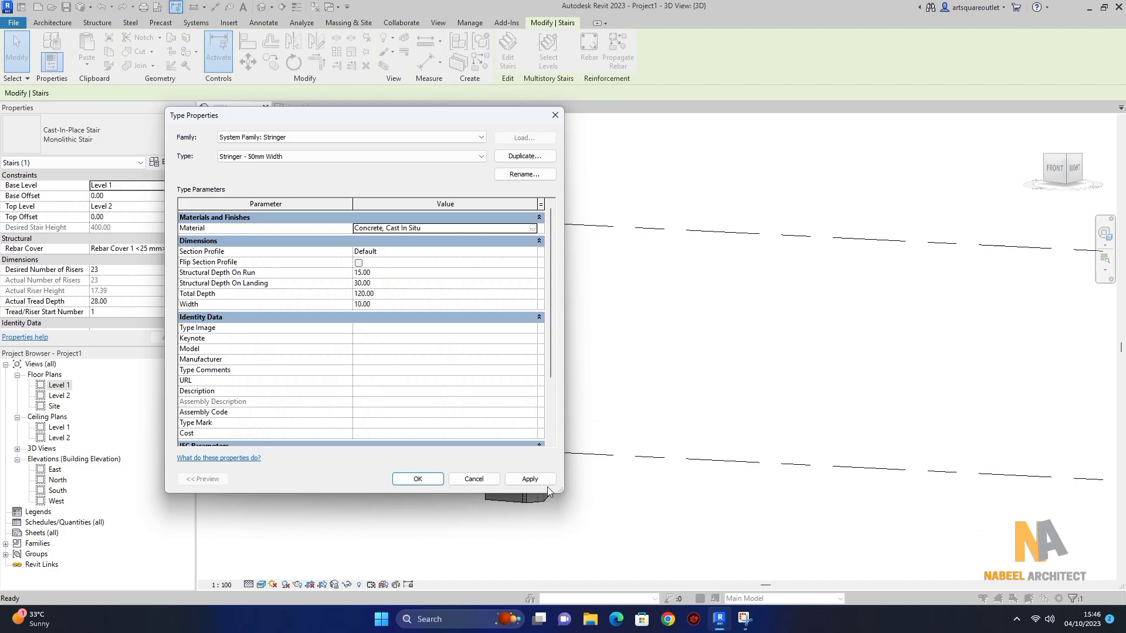
pyautogui.click(530, 479)
pyautogui.click(418, 479)
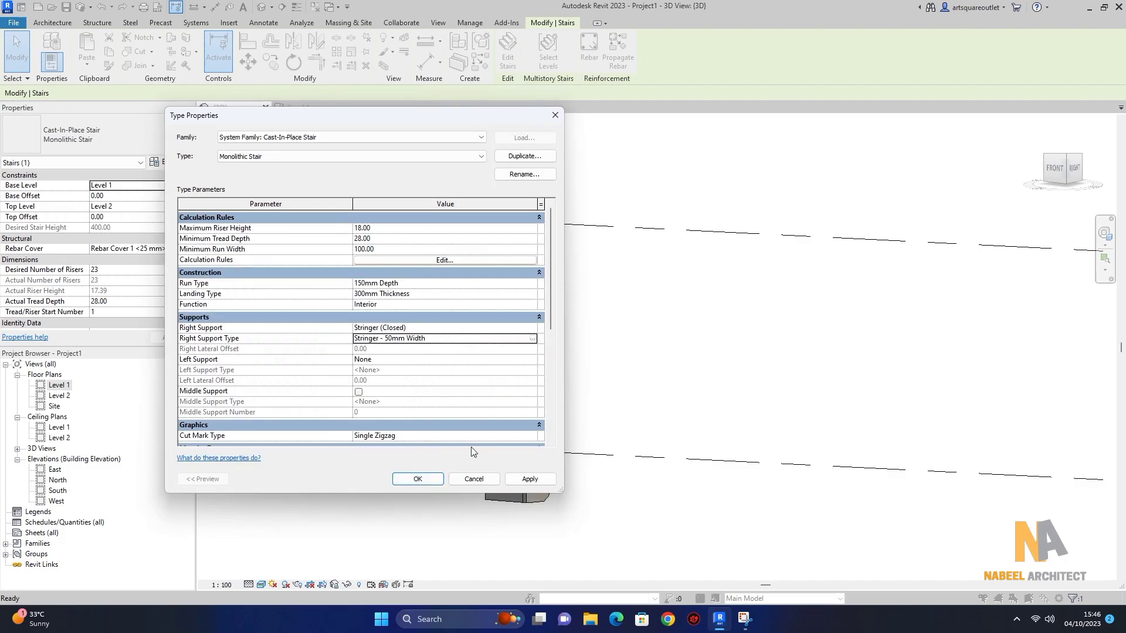
# - Close Type Properties, then orbit and zoom to inspect the grey concrete outer stringer of the spiral stair
pyautogui.click(428, 479)
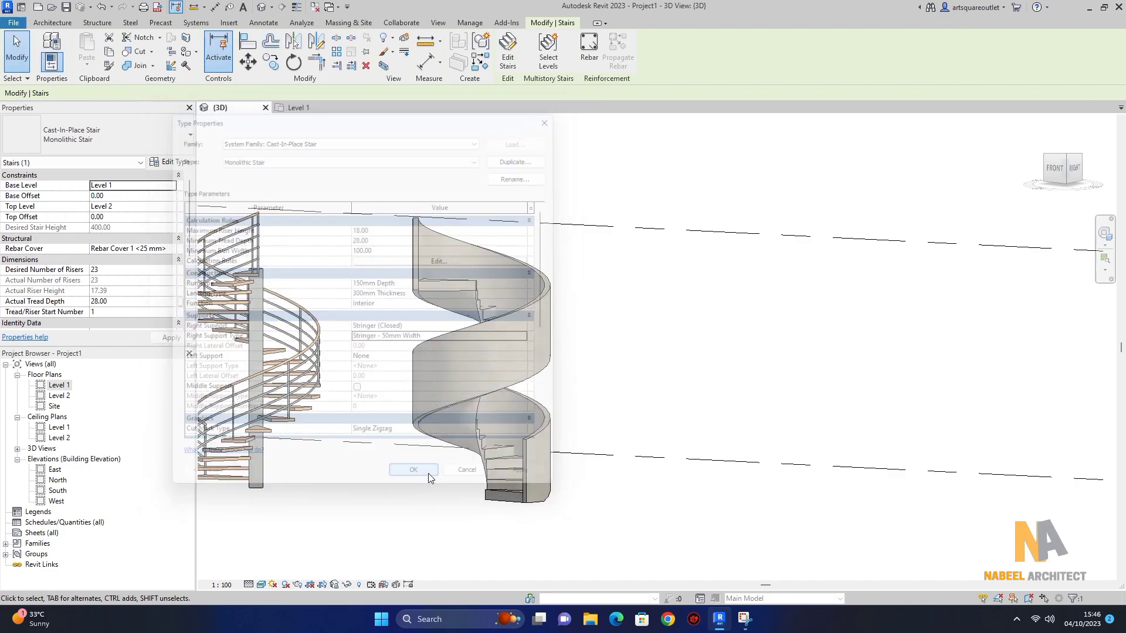
pyautogui.click(1105, 233)
pyautogui.moveTo(908, 322); pyautogui.dragTo(945, 337)
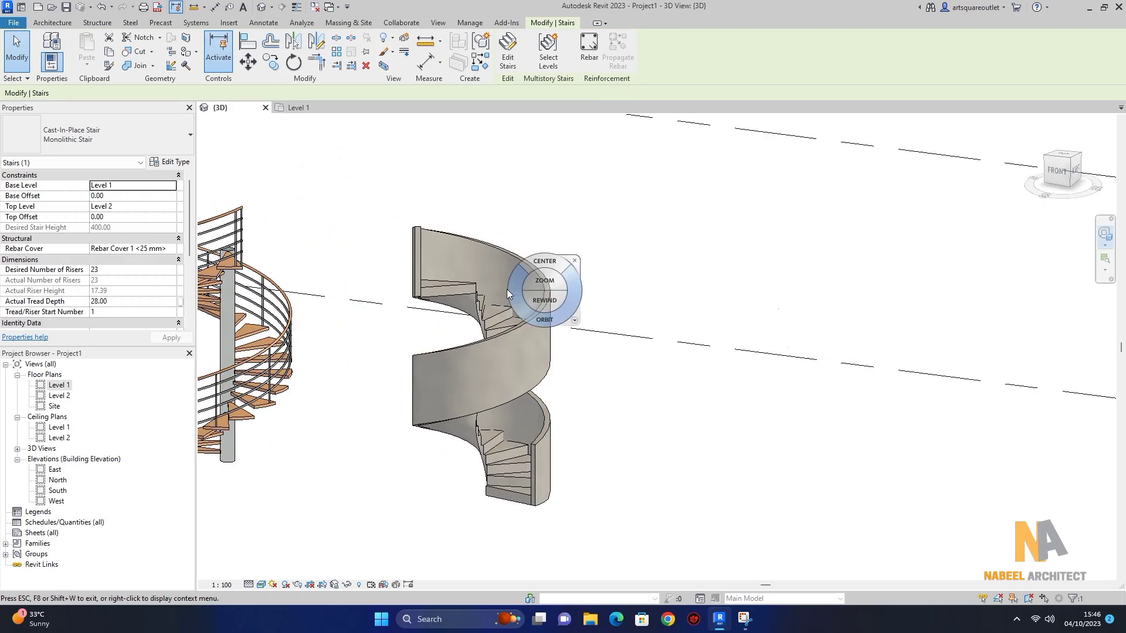
pyautogui.scroll(6, 478, 294)
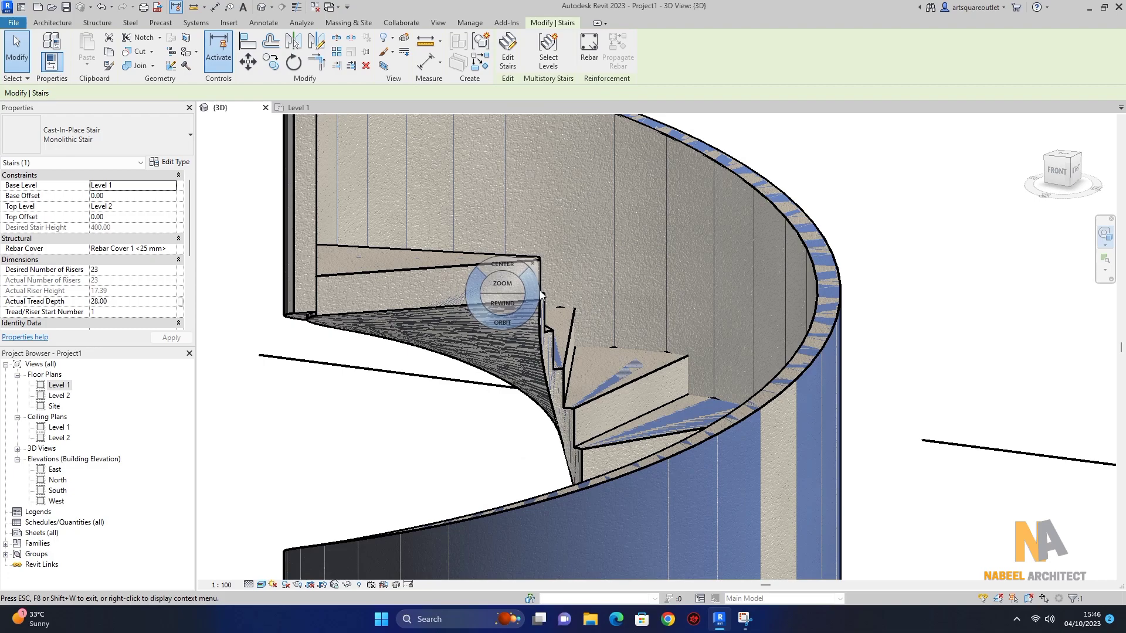
pyautogui.scroll(3, 540, 295)
pyautogui.scroll(-6, 540, 295)
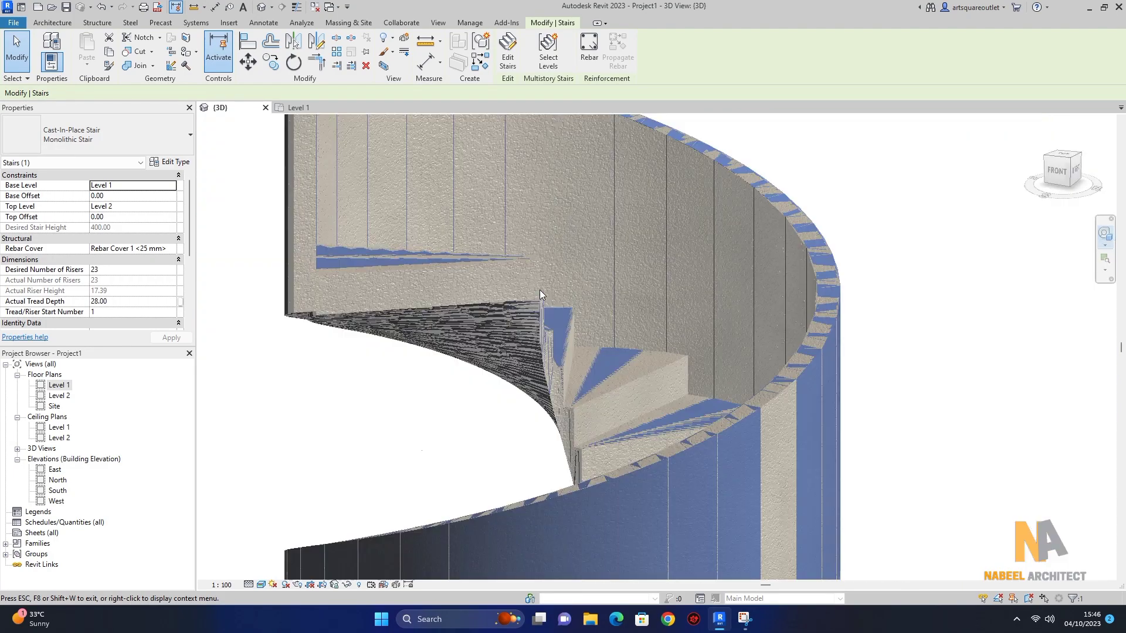
pyautogui.moveTo(662, 330); pyautogui.dragTo(649, 240)
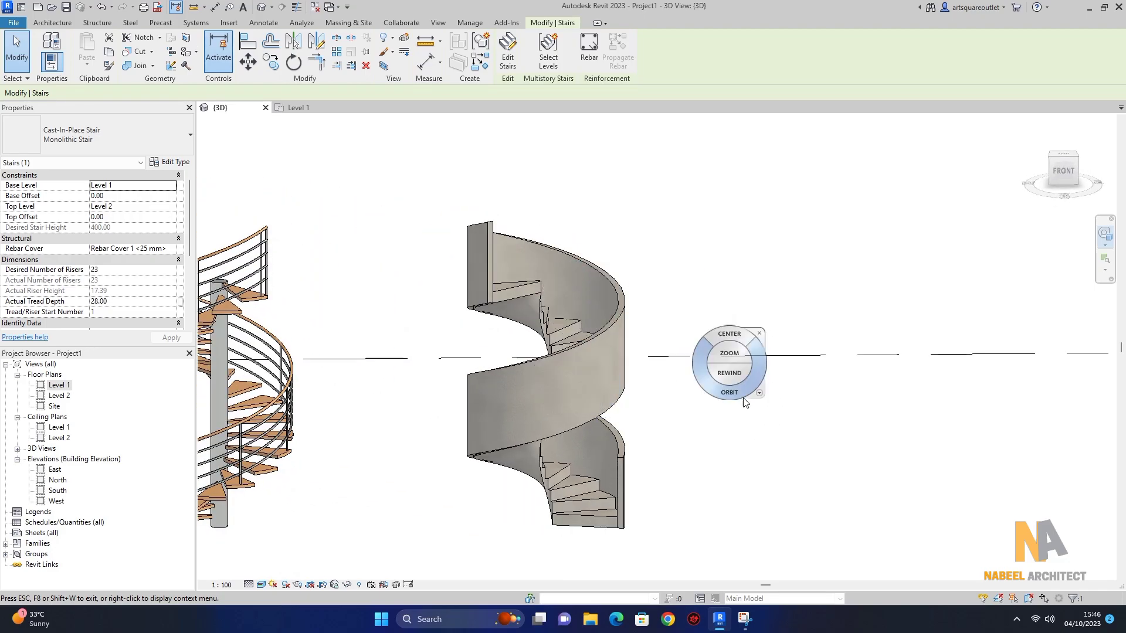
pyautogui.scroll(-2, 554, 299)
pyautogui.scroll(3, 535, 344)
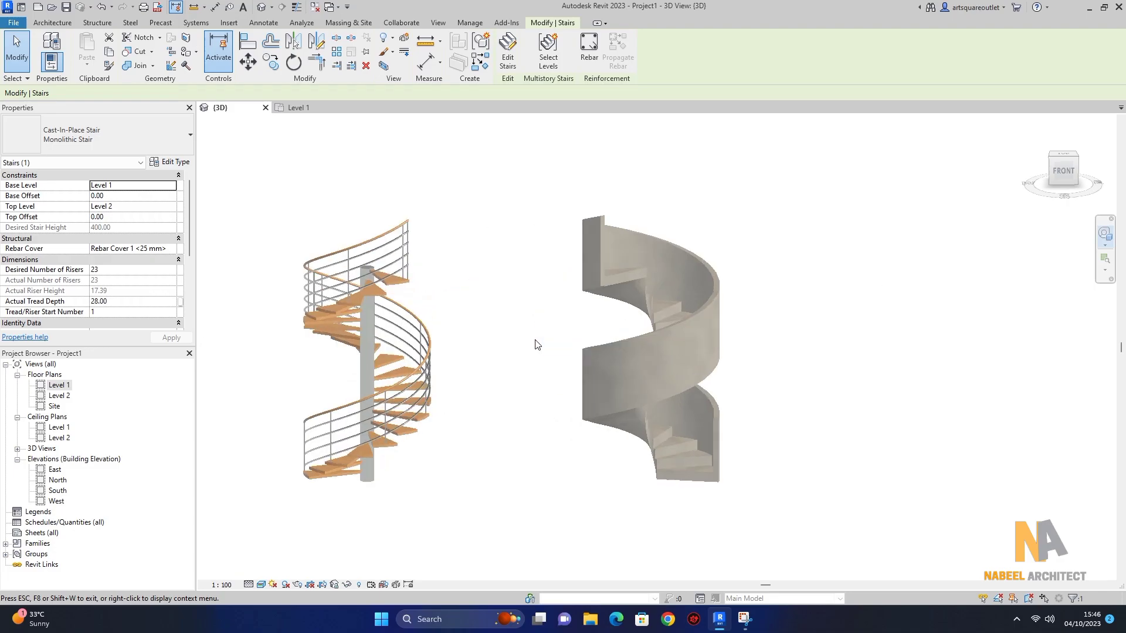
pyautogui.scroll(2, 742, 353)
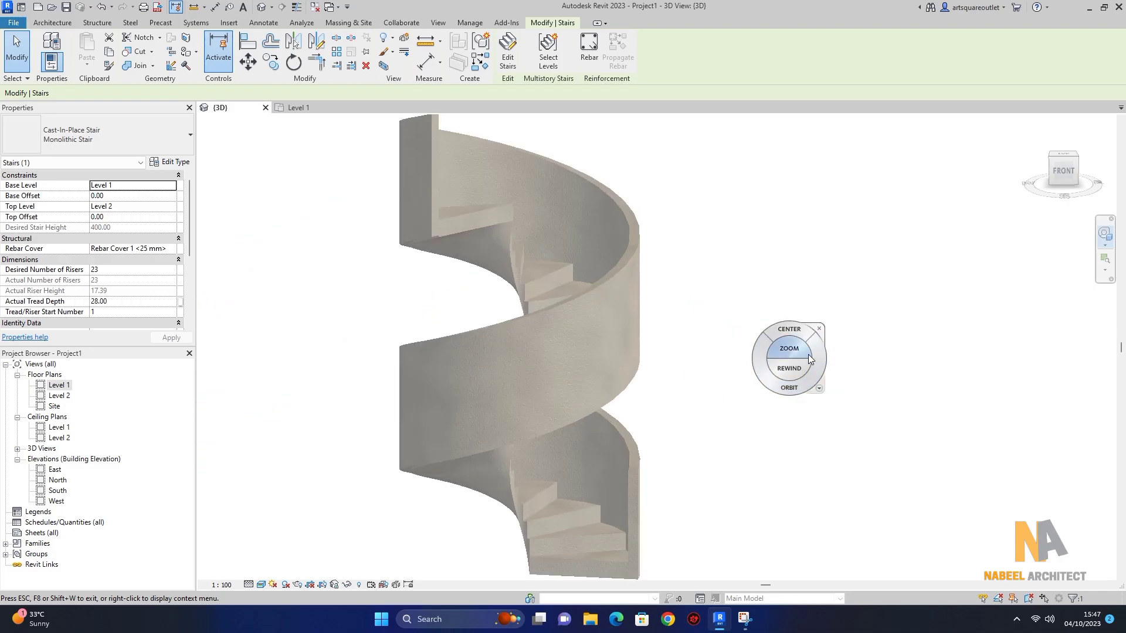
pyautogui.scroll(-2, 742, 352)
# - Deselect the stair, then orbit and zoom to view both spiral stairs side by side from the front
pyautogui.click(809, 326)
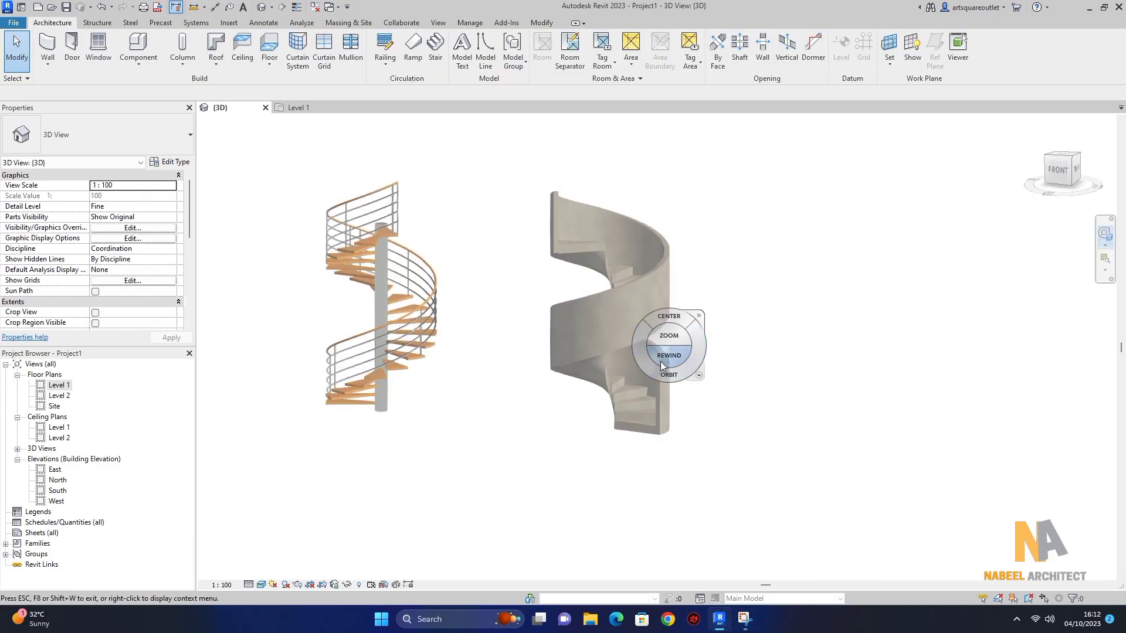
pyautogui.moveTo(661, 368); pyautogui.dragTo(707, 405)
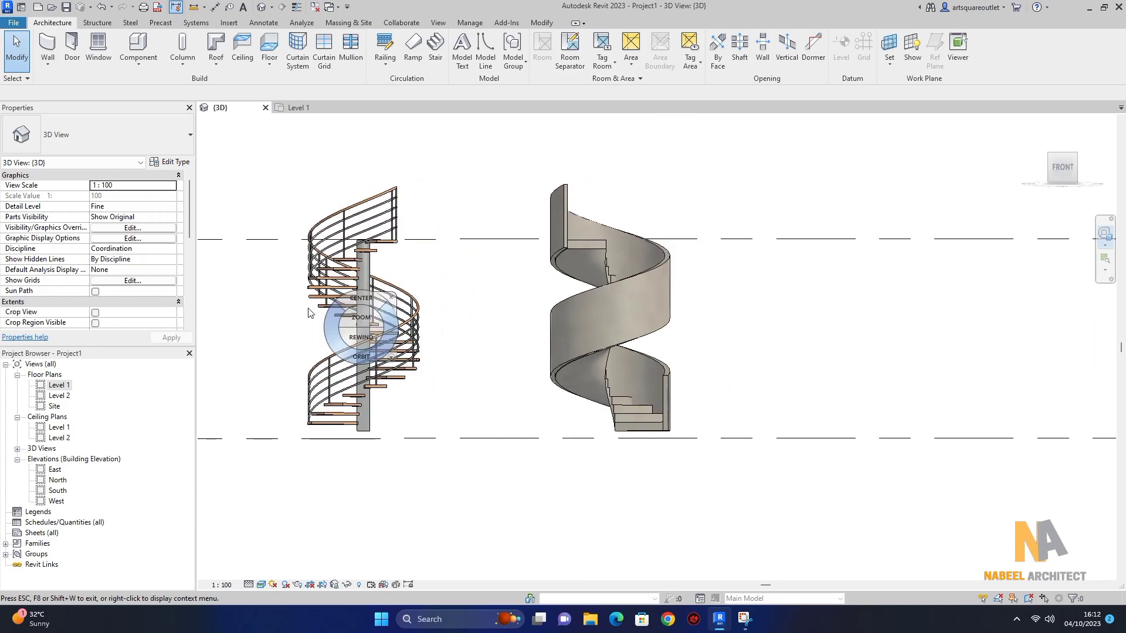
pyautogui.scroll(3, 307, 312)
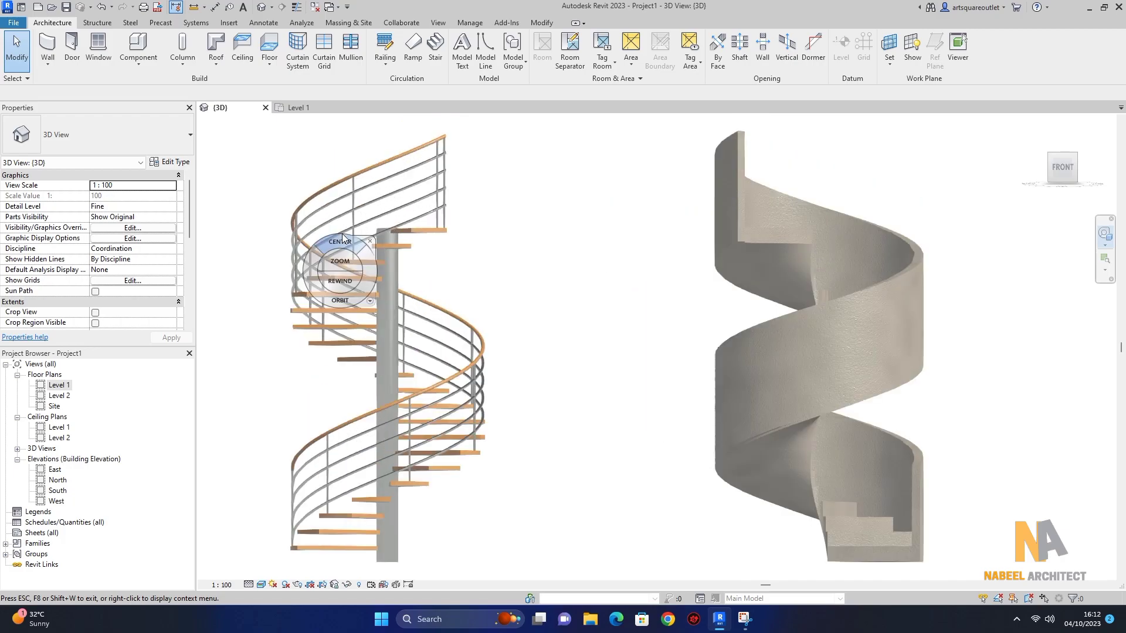